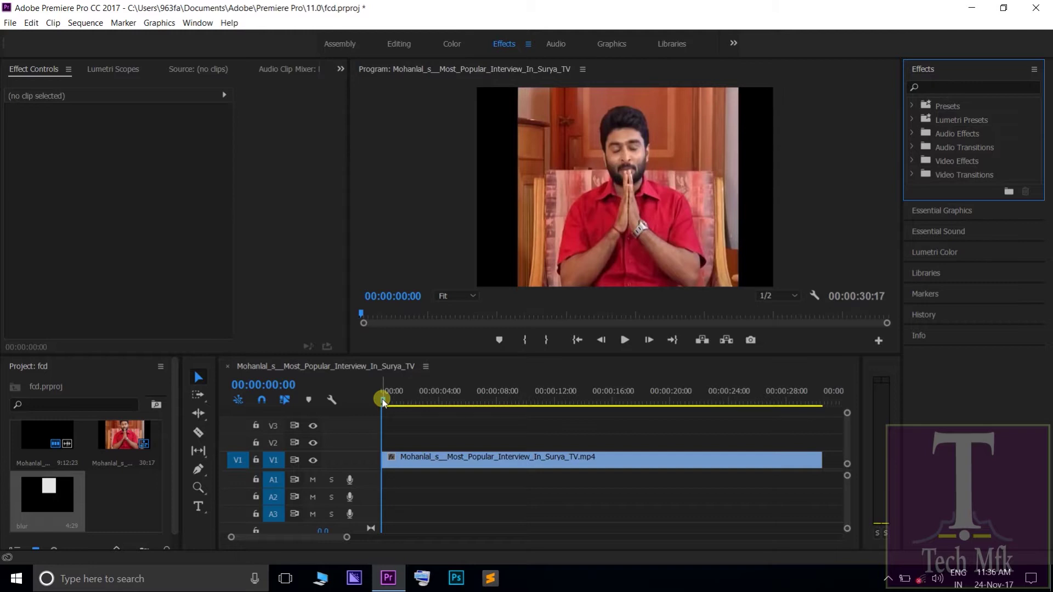
Alt-drag the V1 interview clip up to duplicate it onto track V2, then select the copy.
left_click(435, 460)
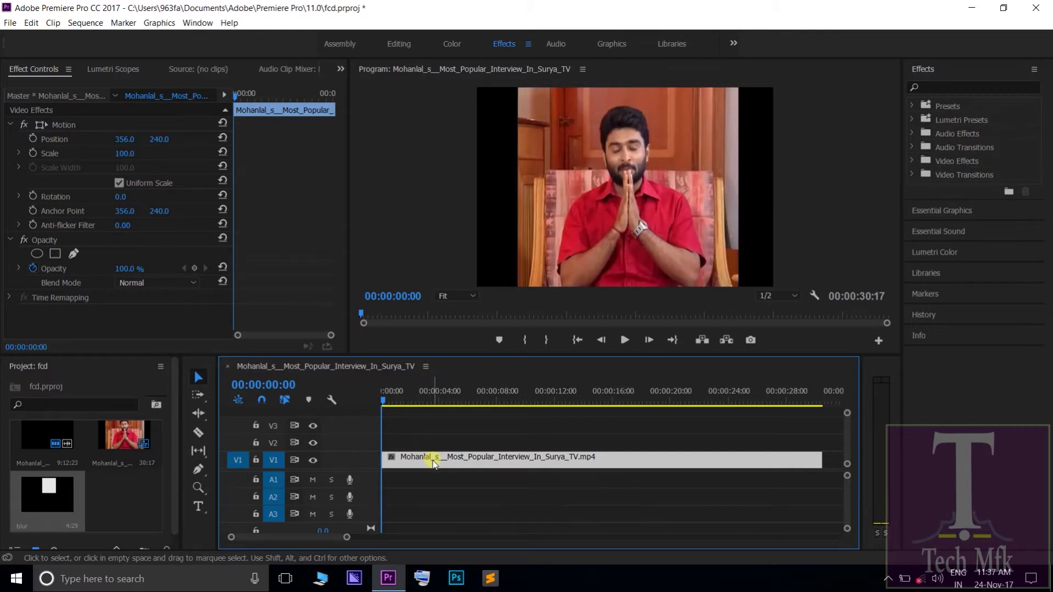
left_click_drag(433, 464, 439, 446)
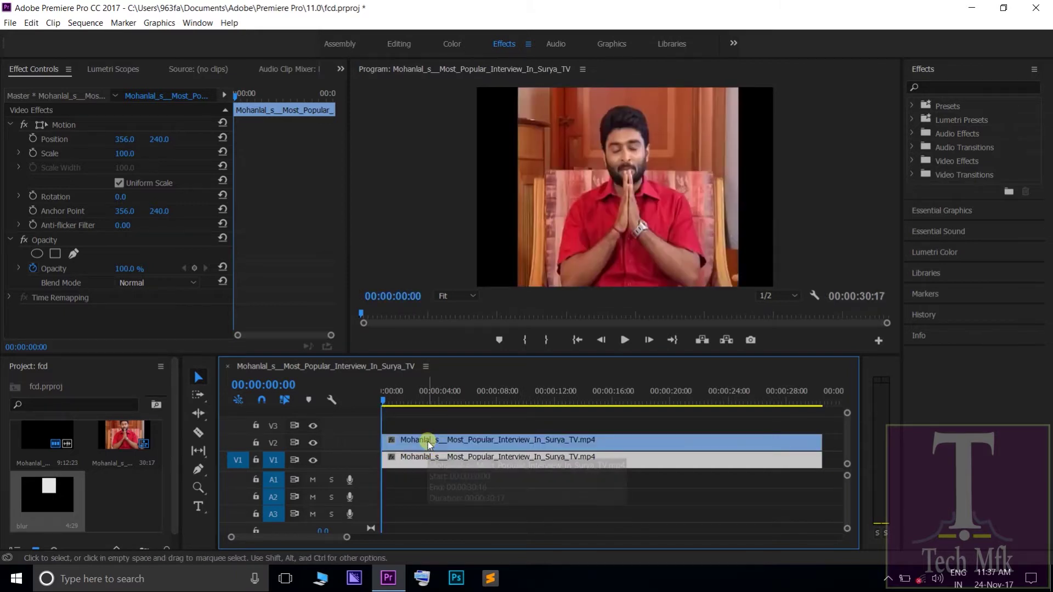
left_click(463, 440)
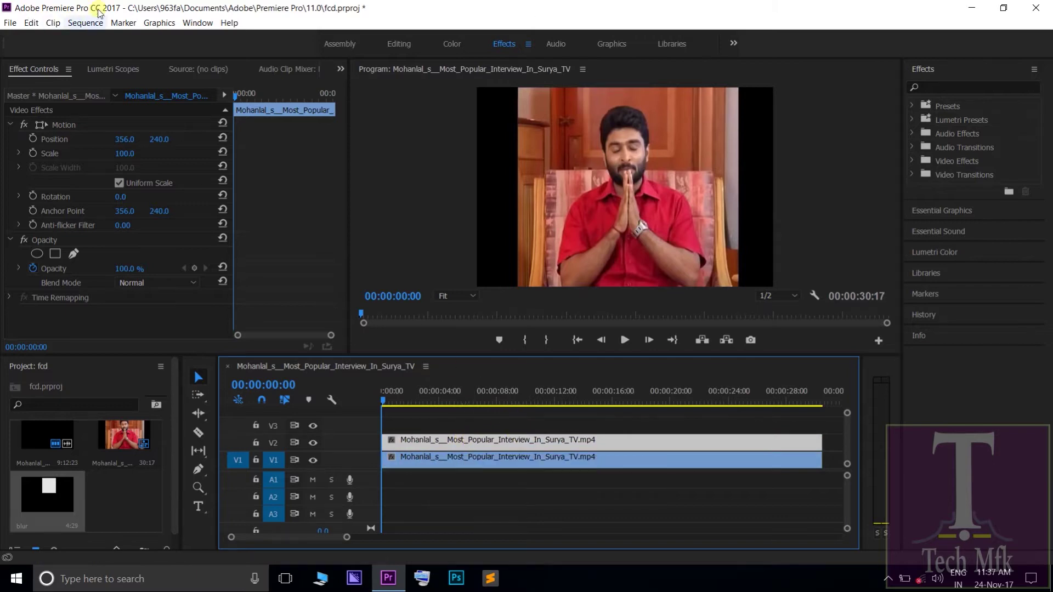
left_click(7, 26)
Create a new legacy title named 'blur'.
mouse_move(37, 40)
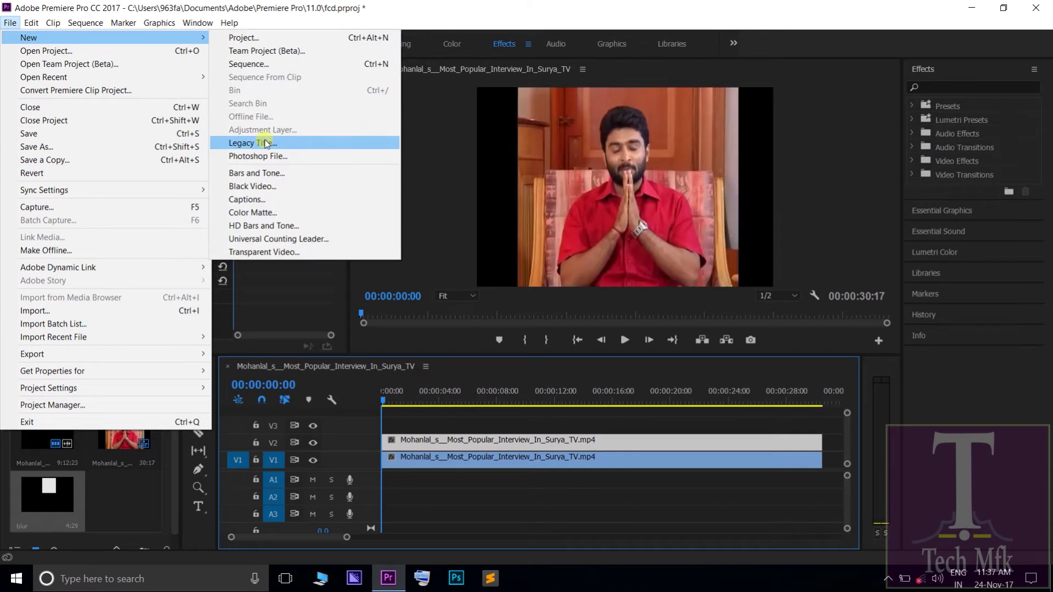
left_click(266, 143)
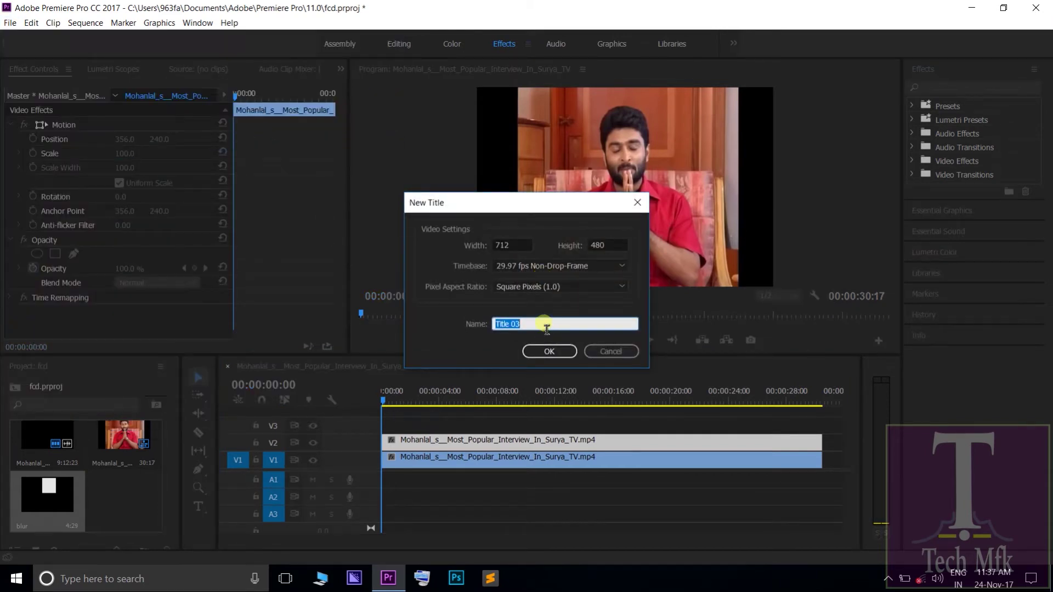
type("blu")
type("r")
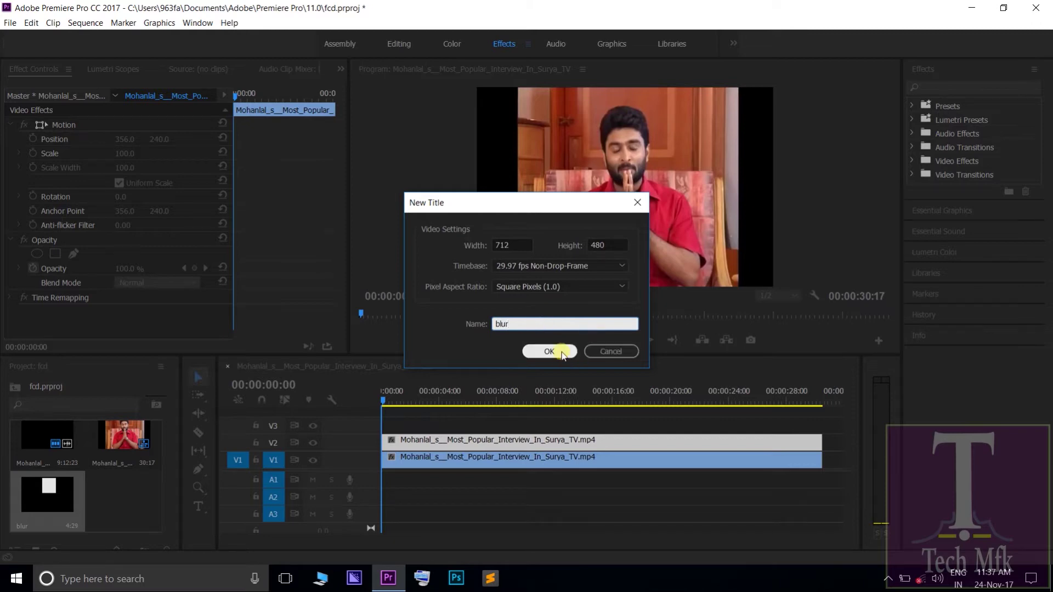
left_click(562, 353)
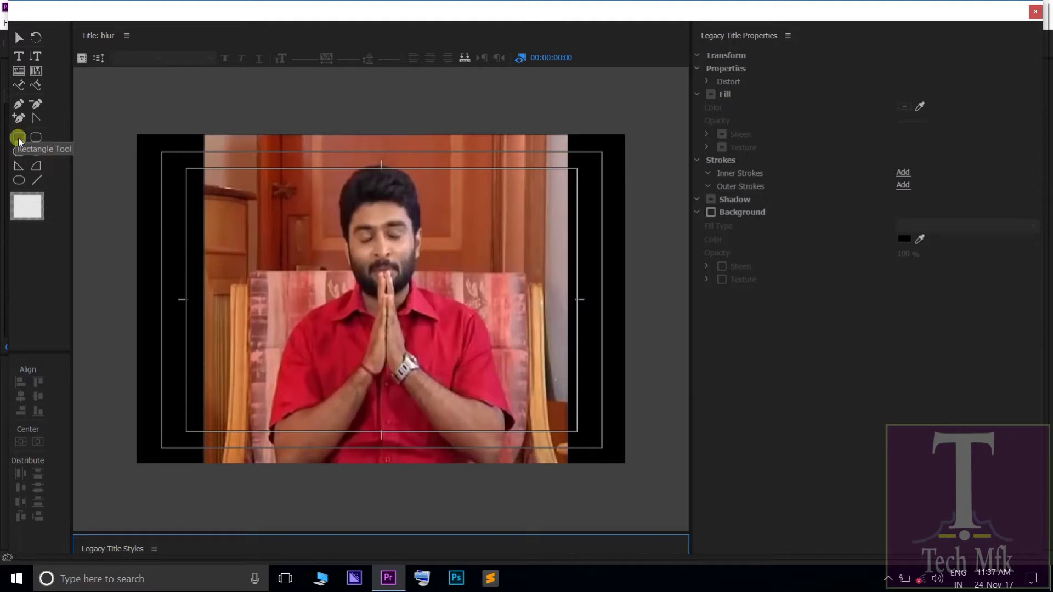
Draw a white rectangle over the speaker's face in the blur title, then close the title editor.
left_click(19, 138)
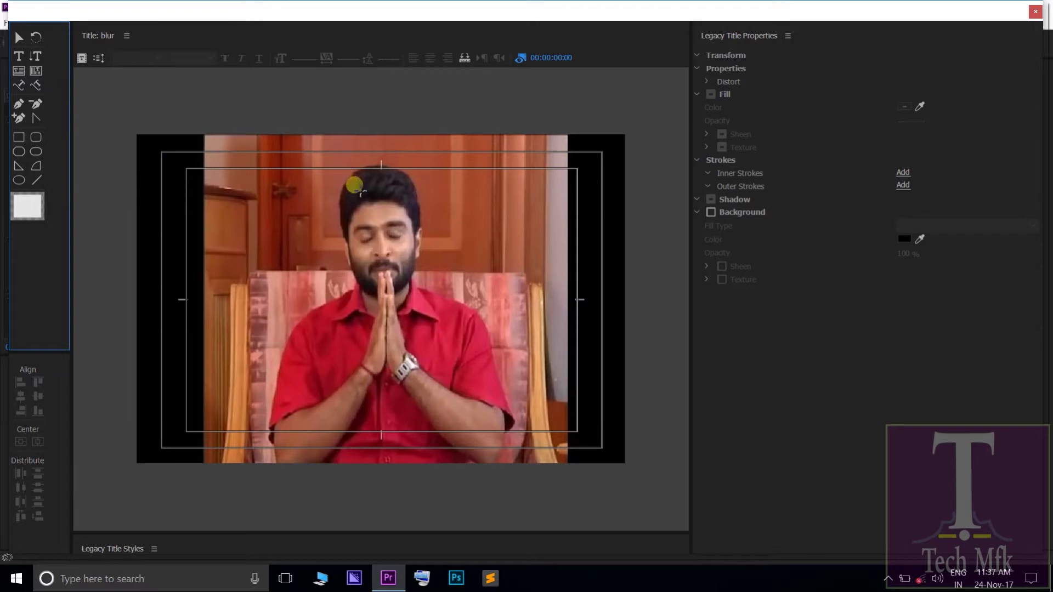
left_click_drag(325, 147, 443, 270)
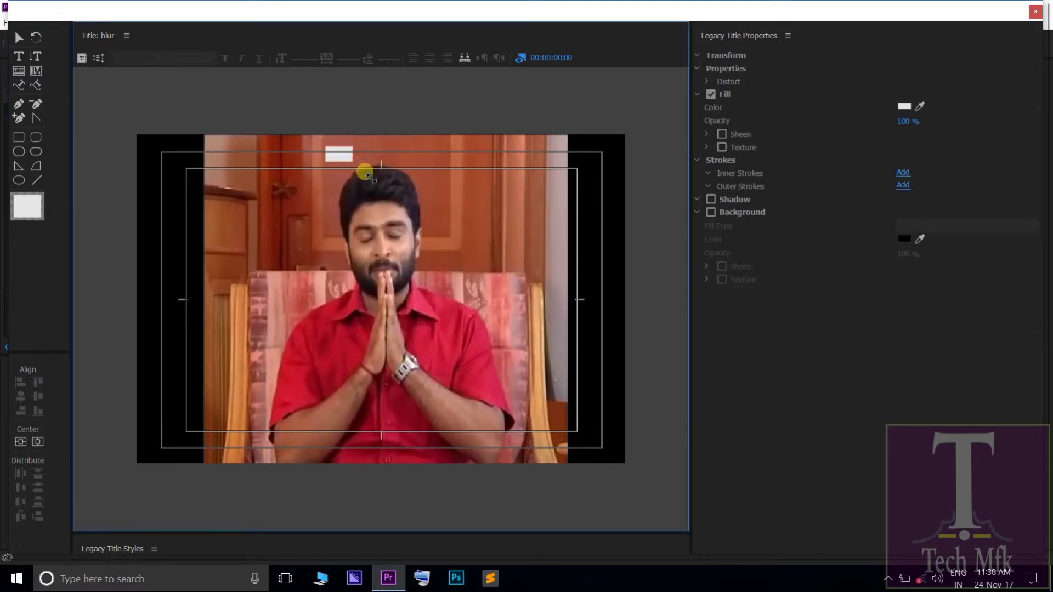
left_click_drag(444, 270, 460, 309)
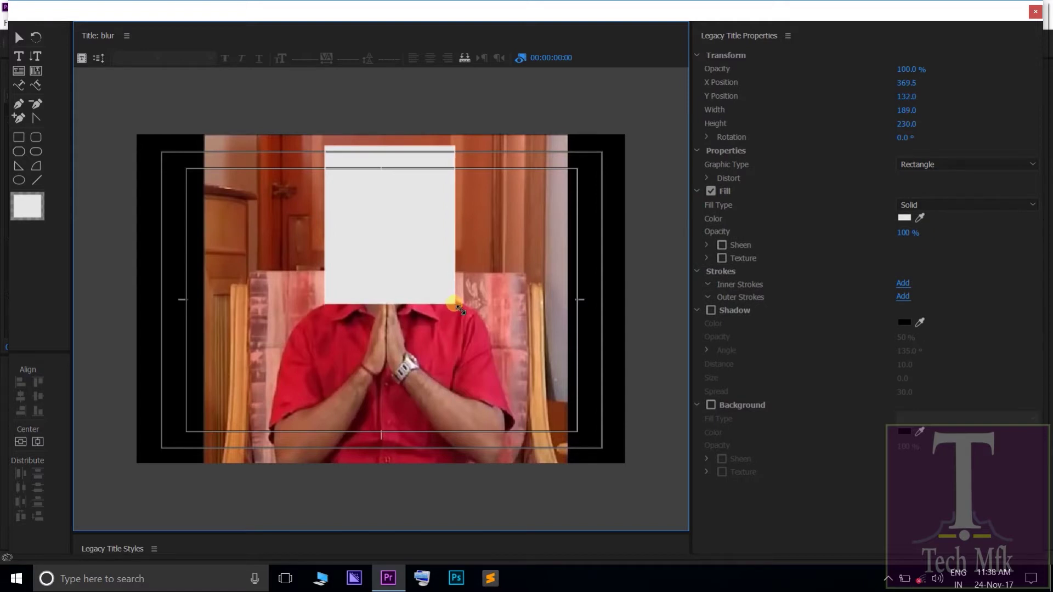
left_click(504, 147)
left_click(1035, 12)
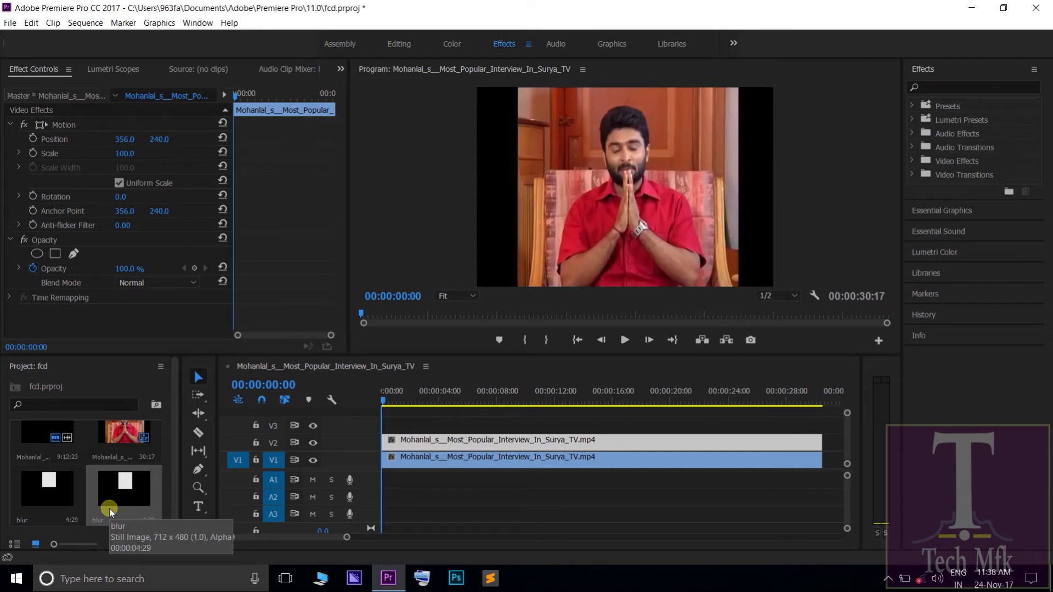
Place the blur title on V3, stretch it across the interview clips, and play the sequence.
left_click_drag(109, 509, 380, 434)
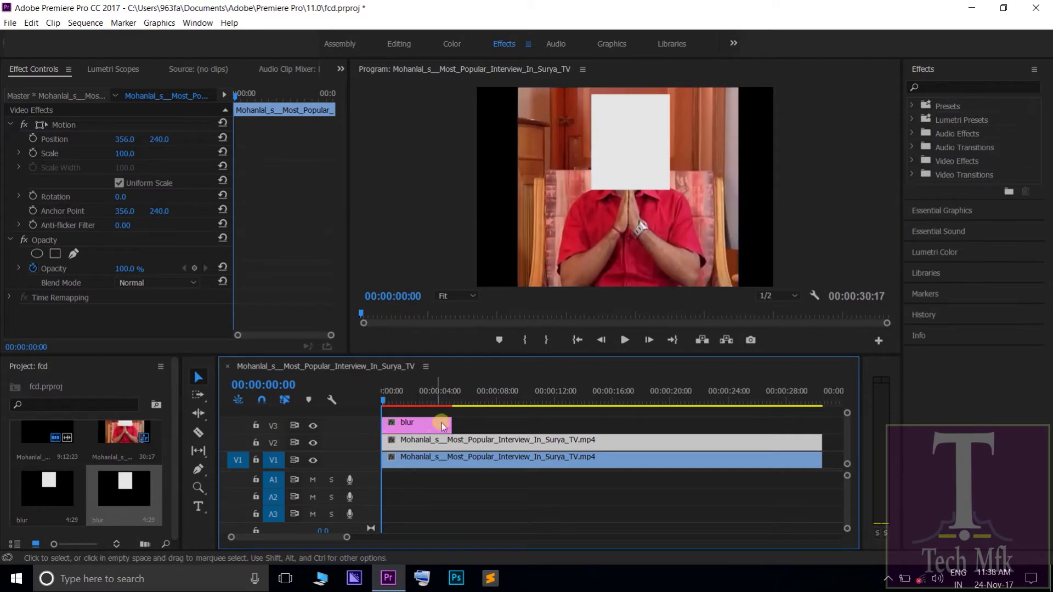
left_click_drag(457, 435, 823, 451)
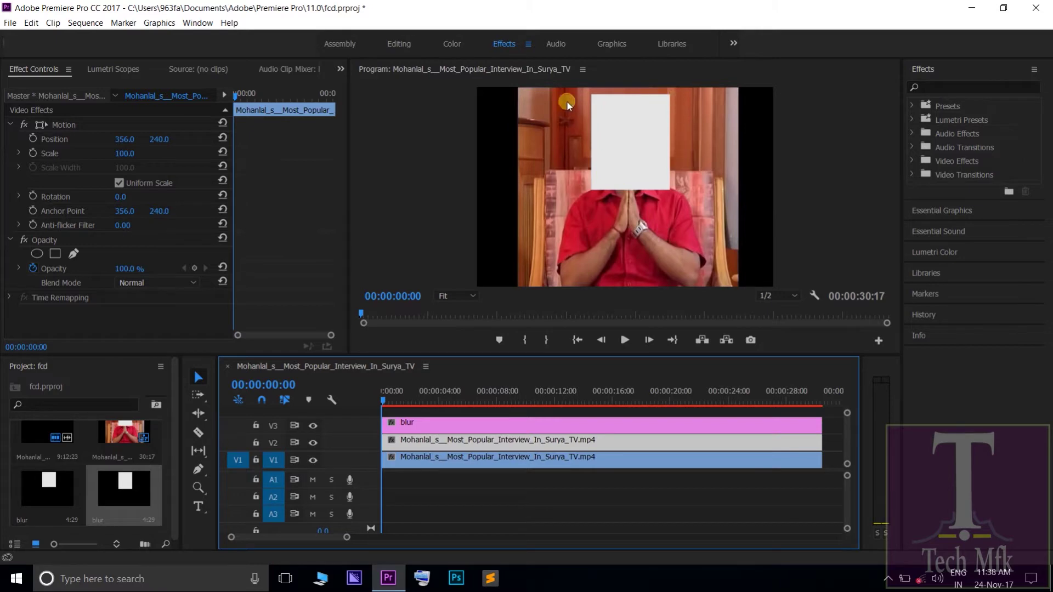
left_click(623, 340)
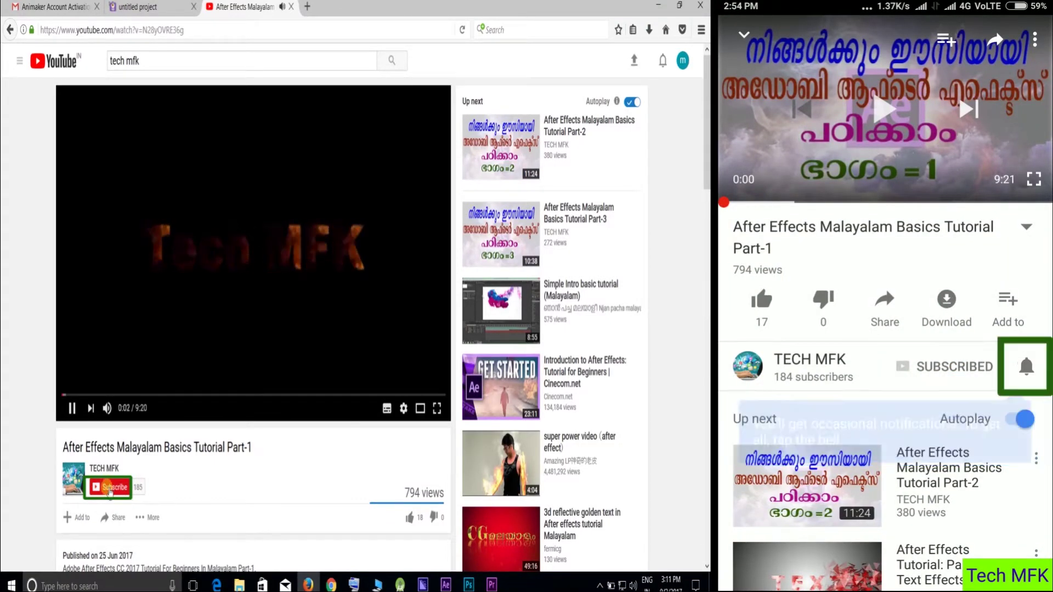
Subscribe to TECH MFK and turn on all notifications for the channel.
left_click(110, 488)
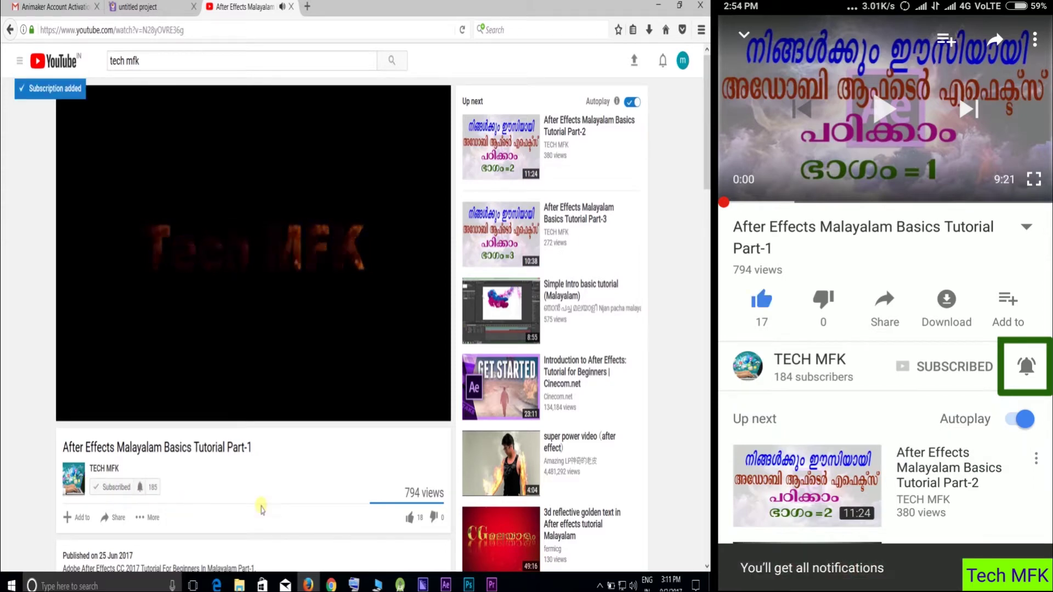
left_click(141, 489)
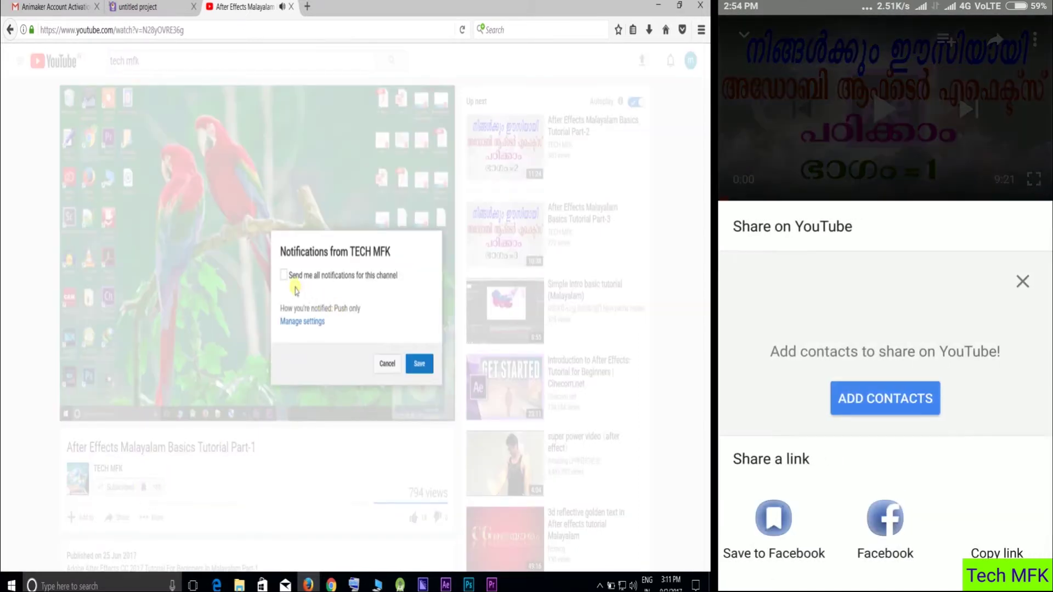
scroll(885, 384, "down", 3)
left_click(284, 275)
left_click(885, 335)
left_click(420, 365)
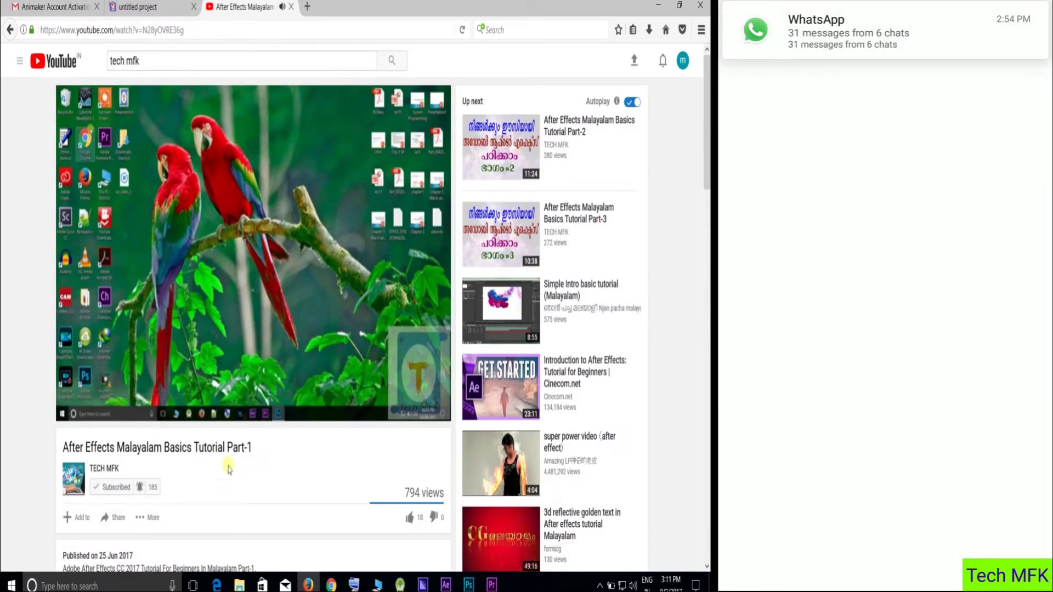
Like the After Effects Malayalam Basics Tutorial Part-1 video and start sharing it.
scroll(436, 416, "down", 3)
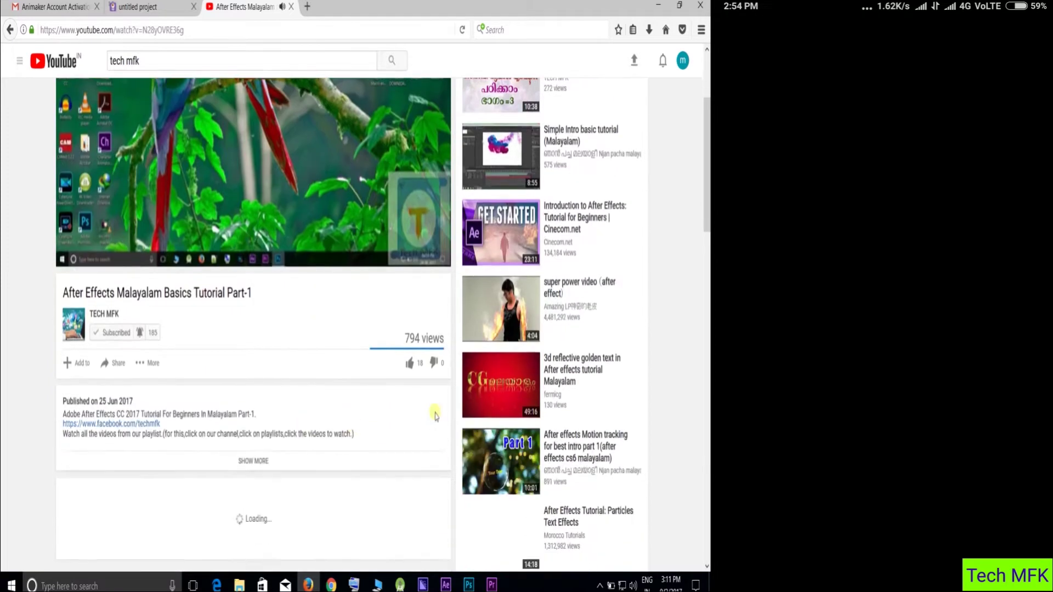
left_click(410, 367)
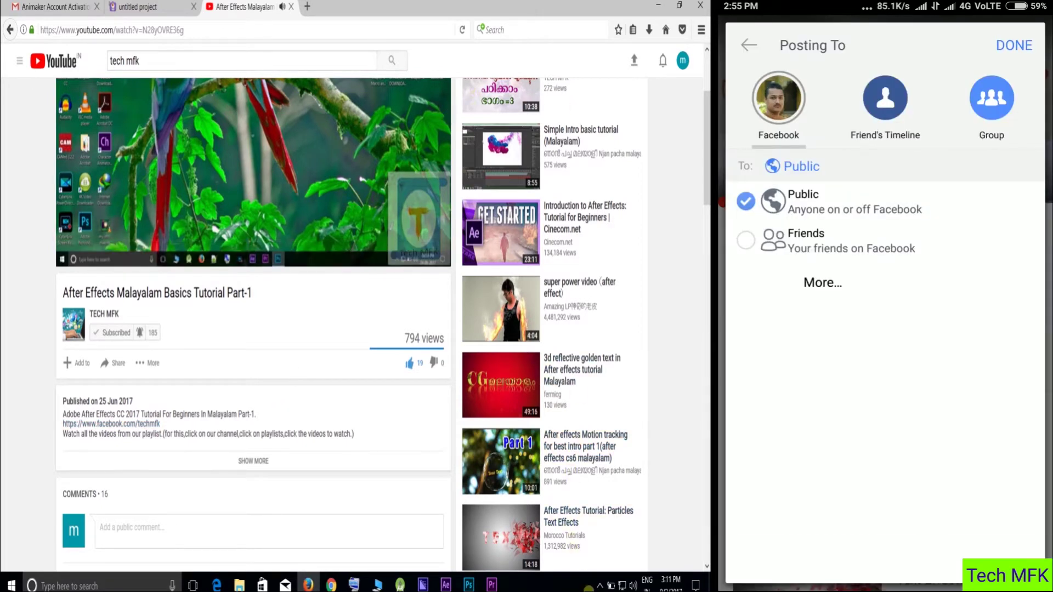
left_click(600, 586)
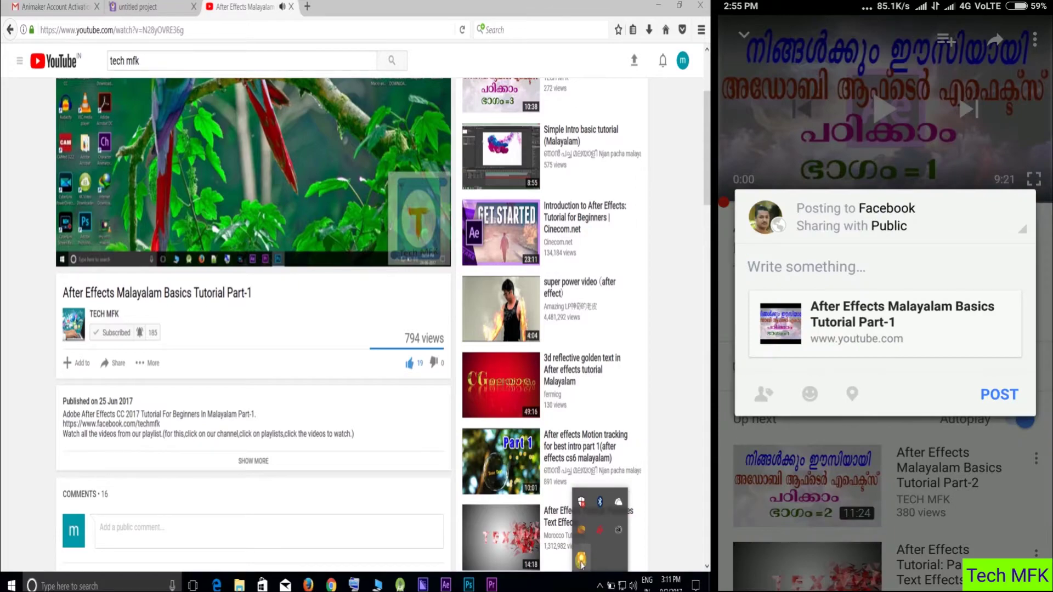
mouse_move(576, 571)
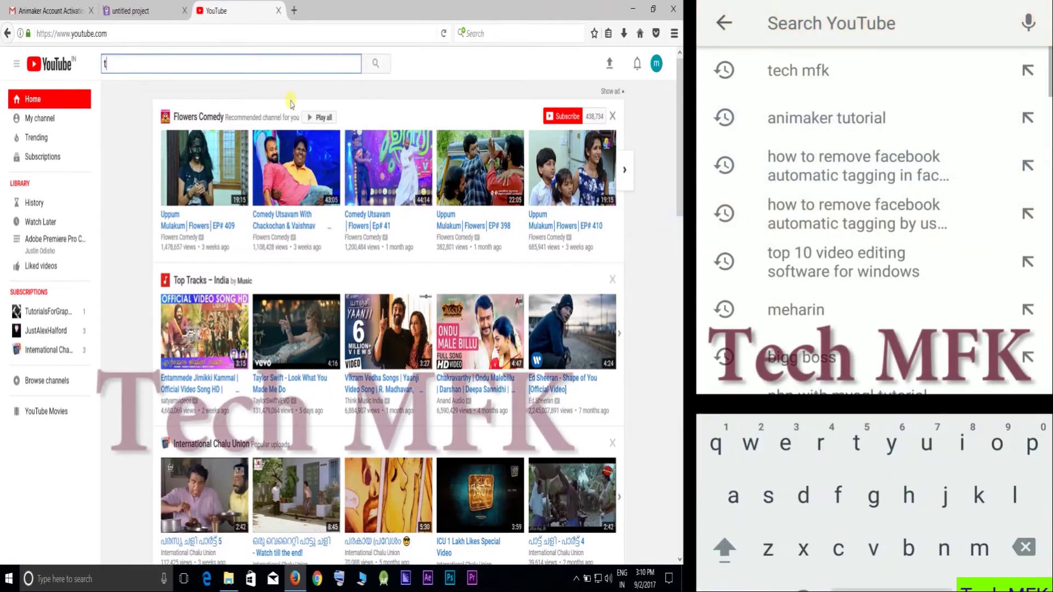
type("te")
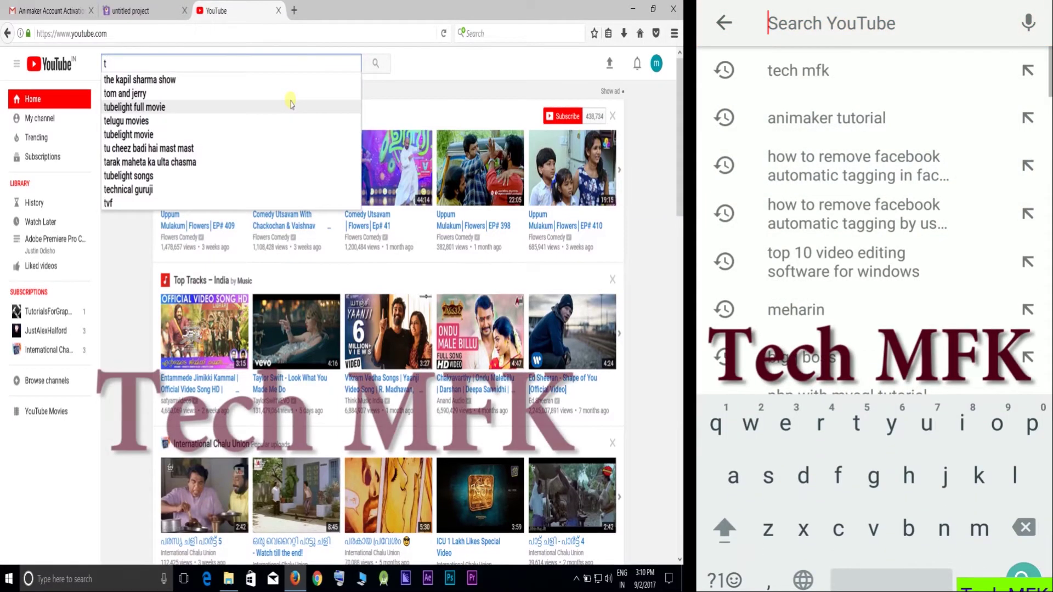
type("ch")
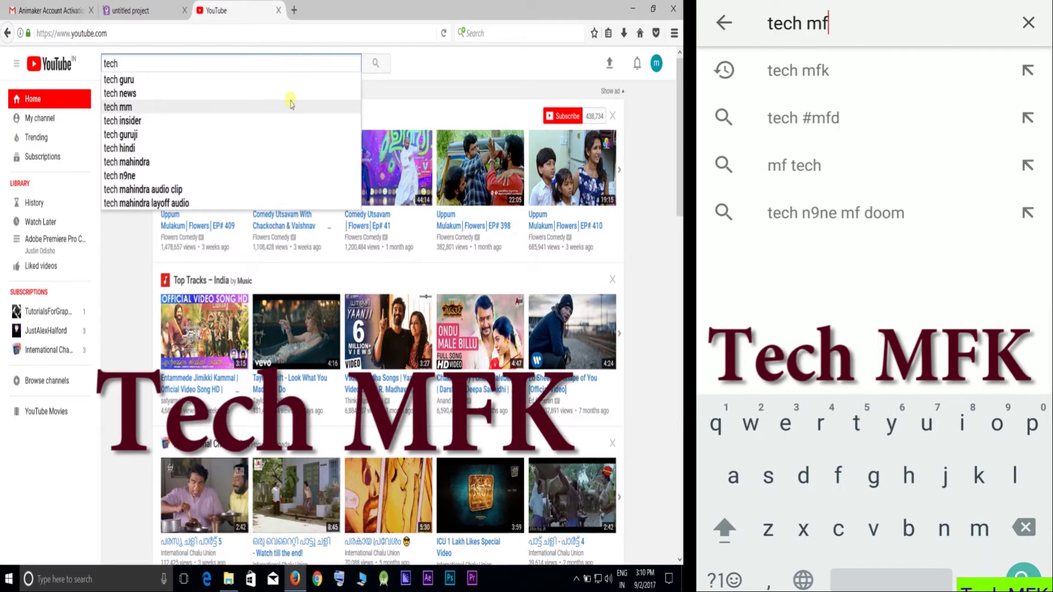
type(" mf")
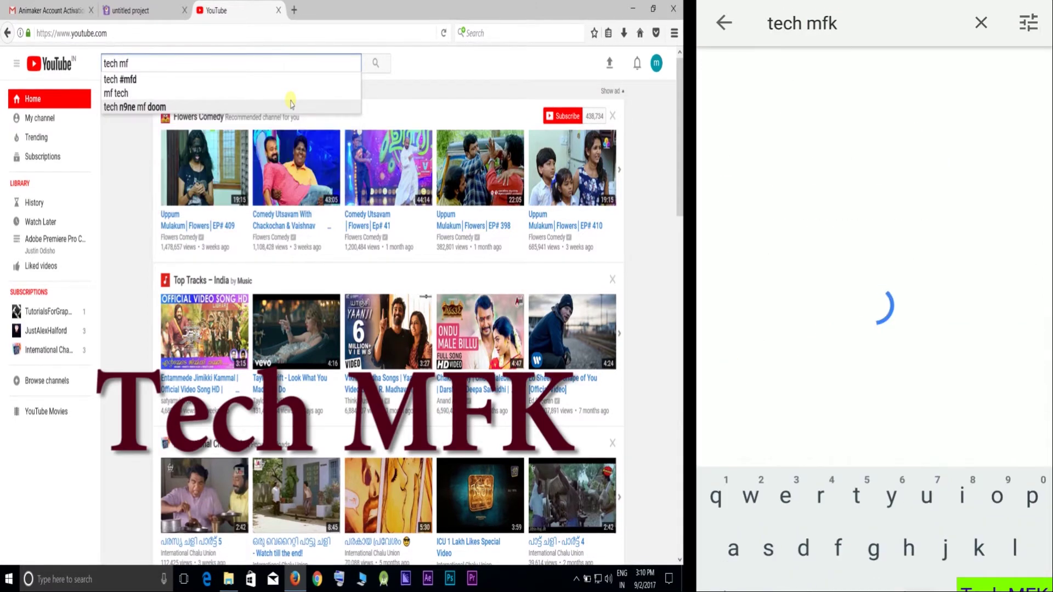
type("k")
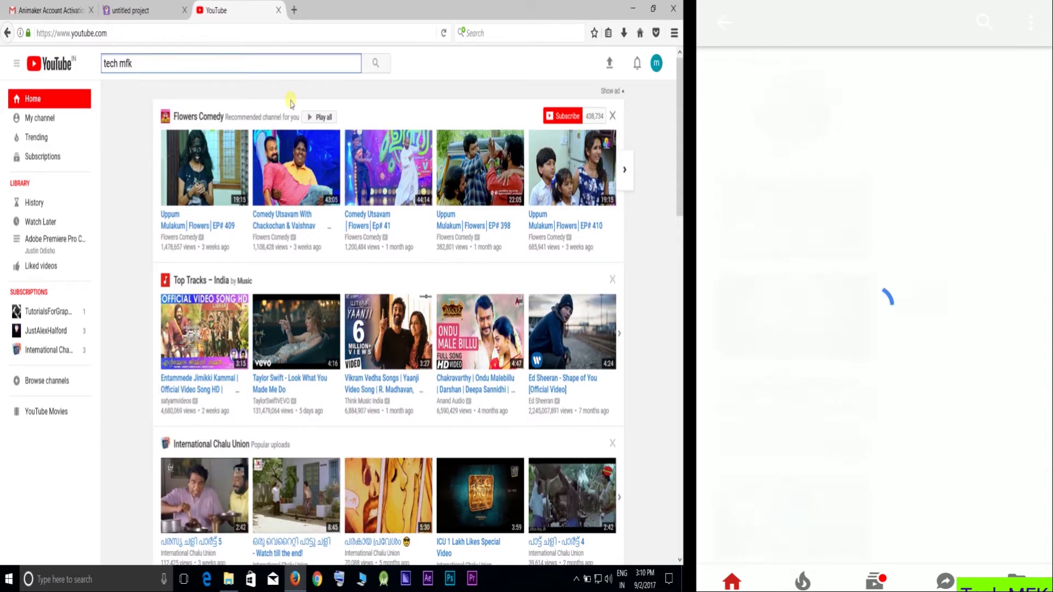
left_click(376, 66)
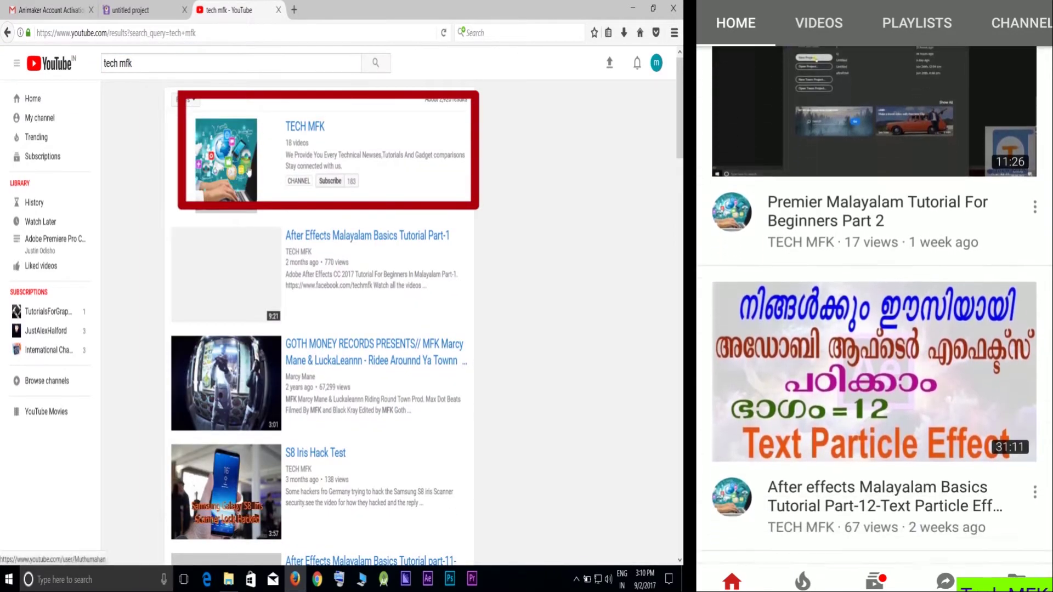
left_click(305, 126)
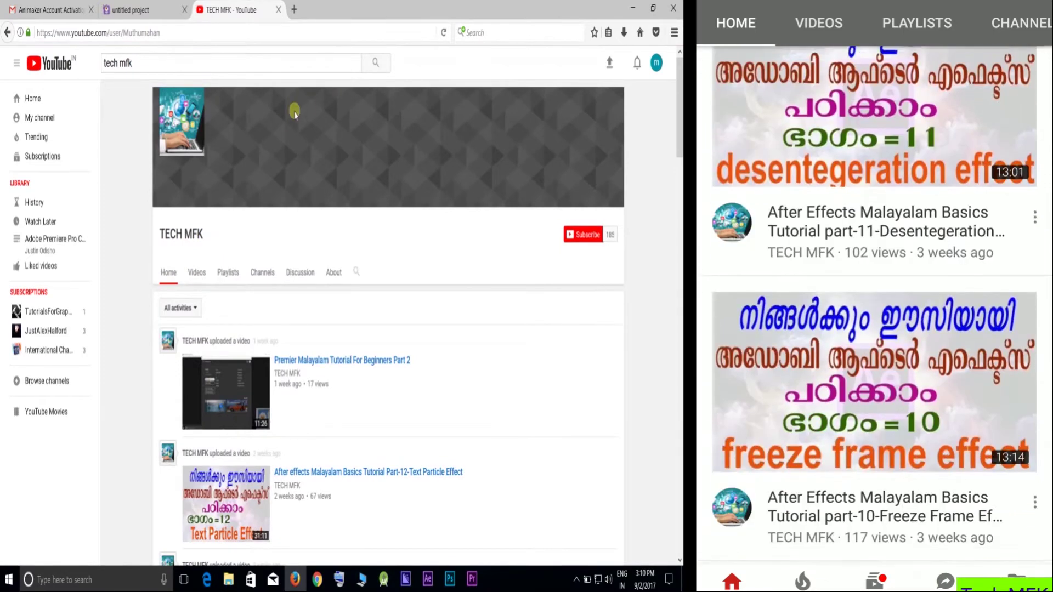
scroll(349, 397, "down", 5)
scroll(349, 392, "down", 3)
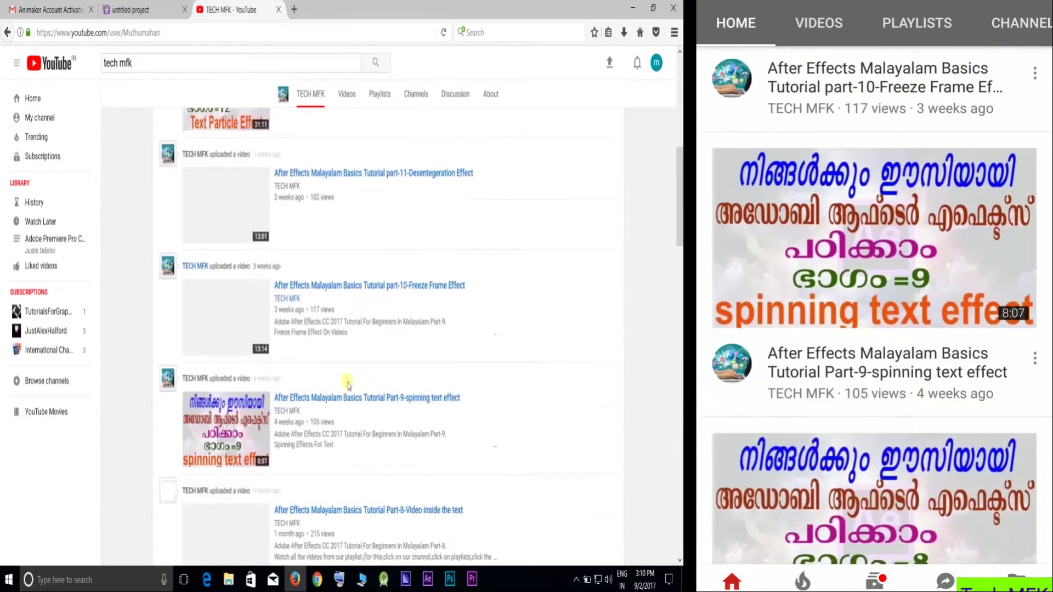
scroll(349, 387, "down", 4)
scroll(349, 384, "down", 1)
scroll(349, 385, "up", 7)
scroll(348, 384, "up", 2)
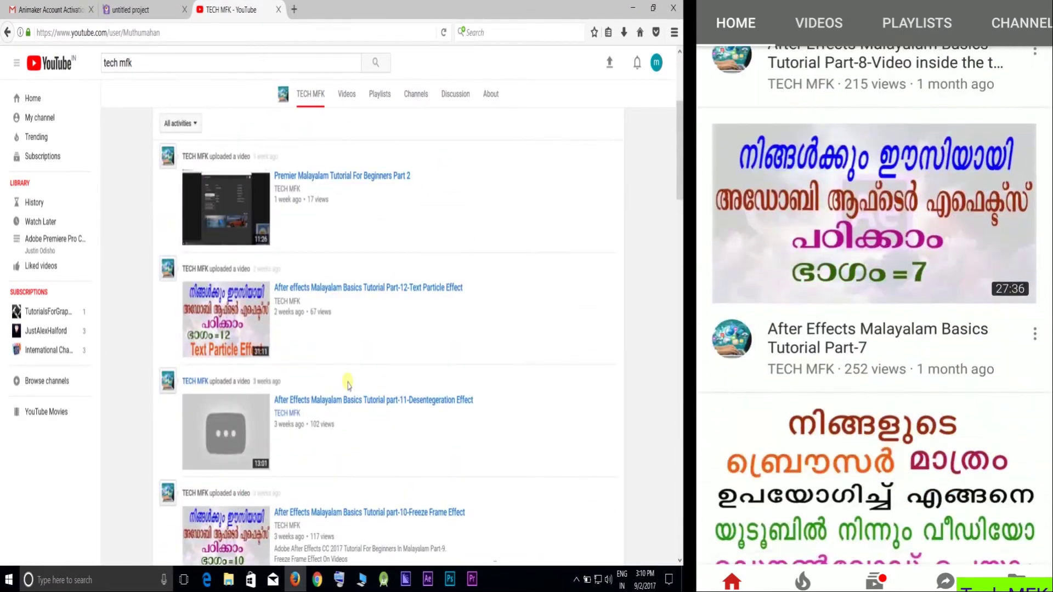
scroll(348, 384, "up", 2)
scroll(348, 383, "down", 1)
scroll(348, 383, "down", 2)
scroll(347, 383, "down", 5)
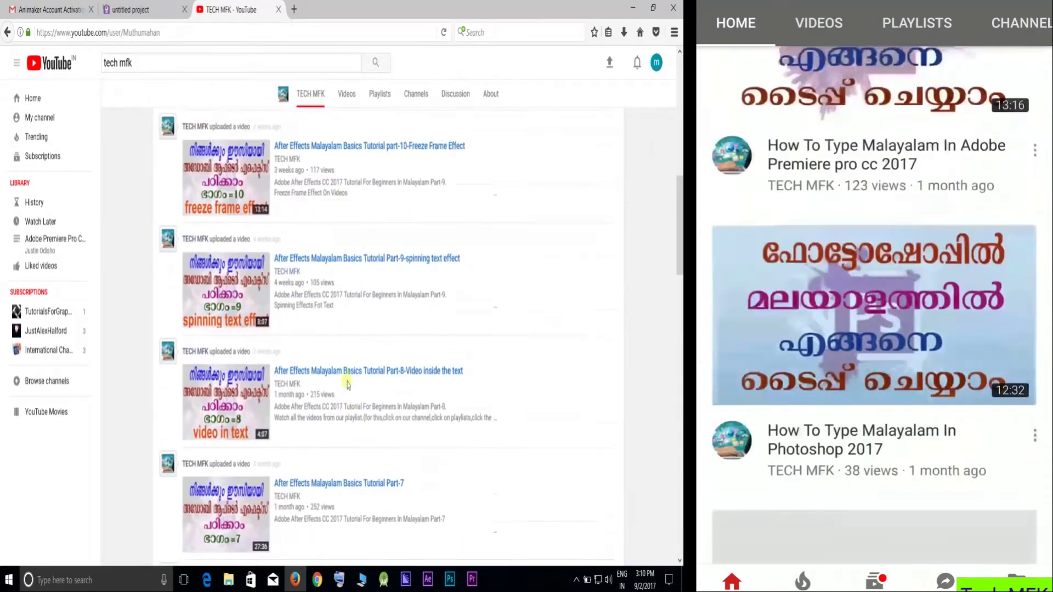
scroll(347, 383, "down", 1)
scroll(348, 383, "down", 5)
scroll(348, 383, "down", 7)
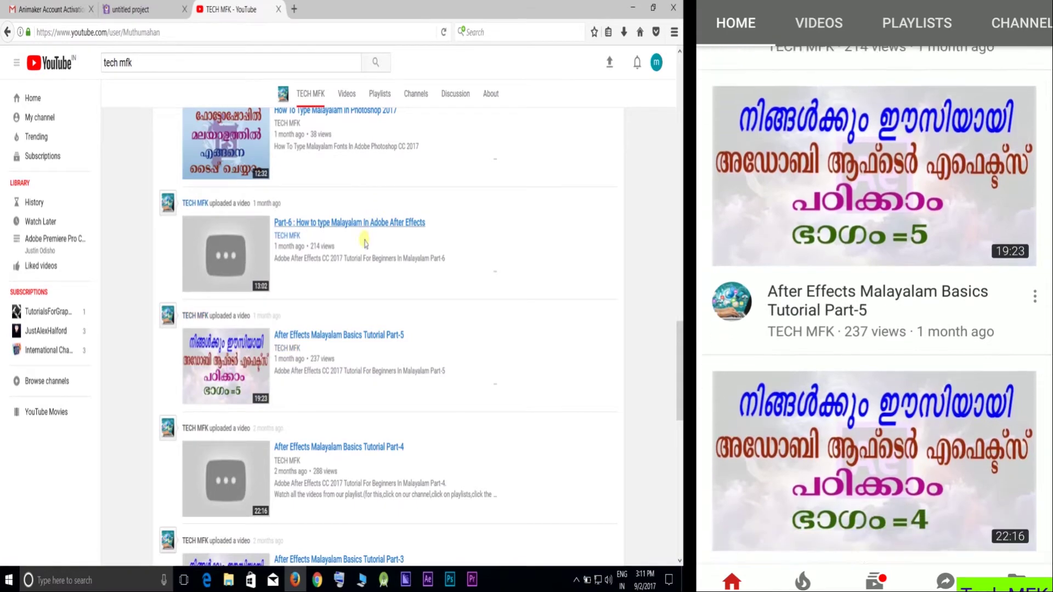
scroll(366, 261, "down", 5)
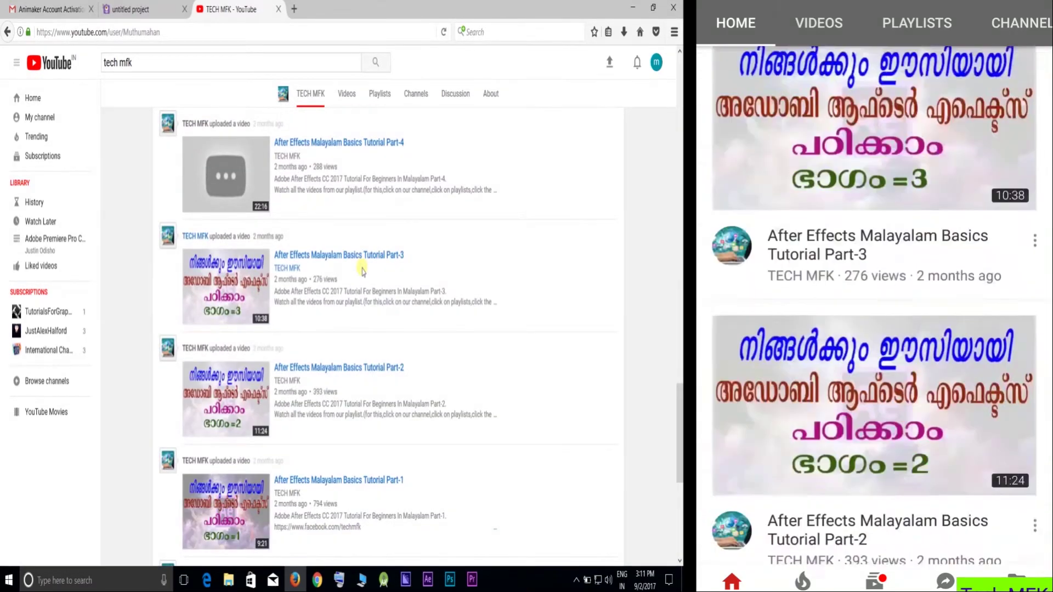
scroll(363, 271, "up", 5)
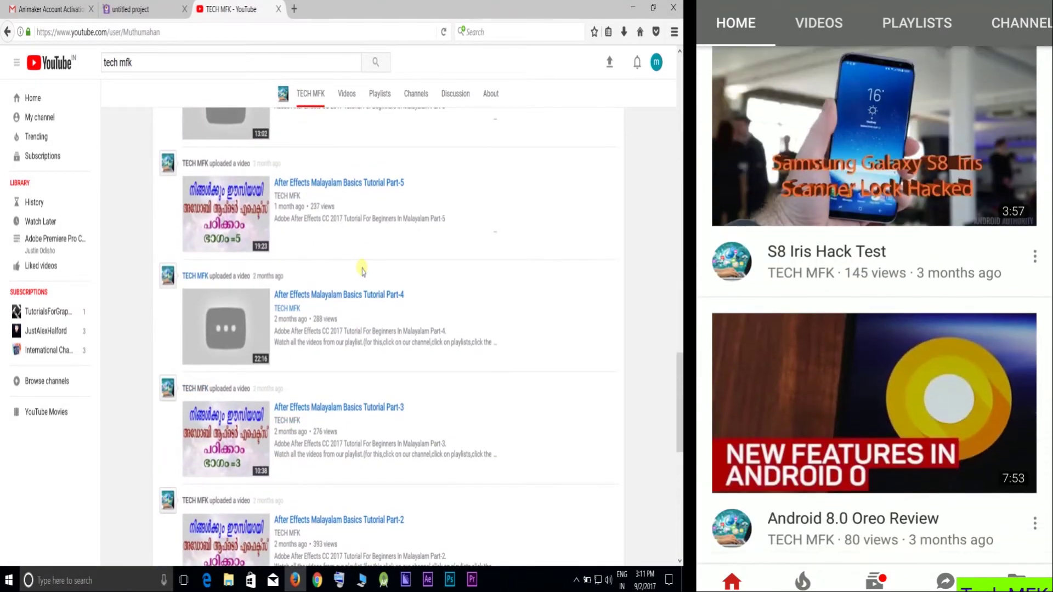
scroll(364, 271, "down", 3)
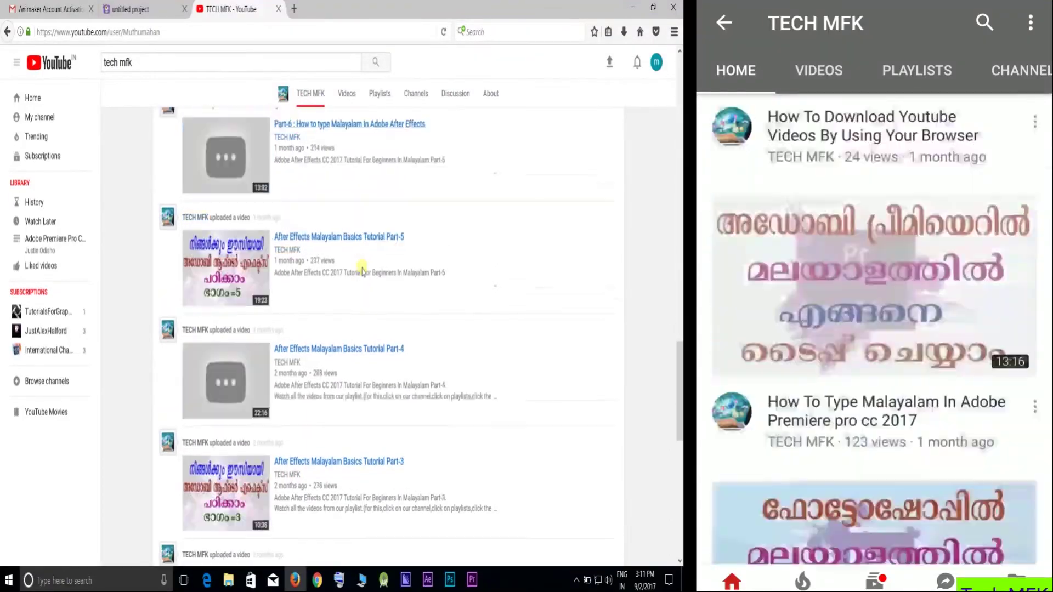
scroll(362, 270, "down", 5)
scroll(360, 270, "down", 3)
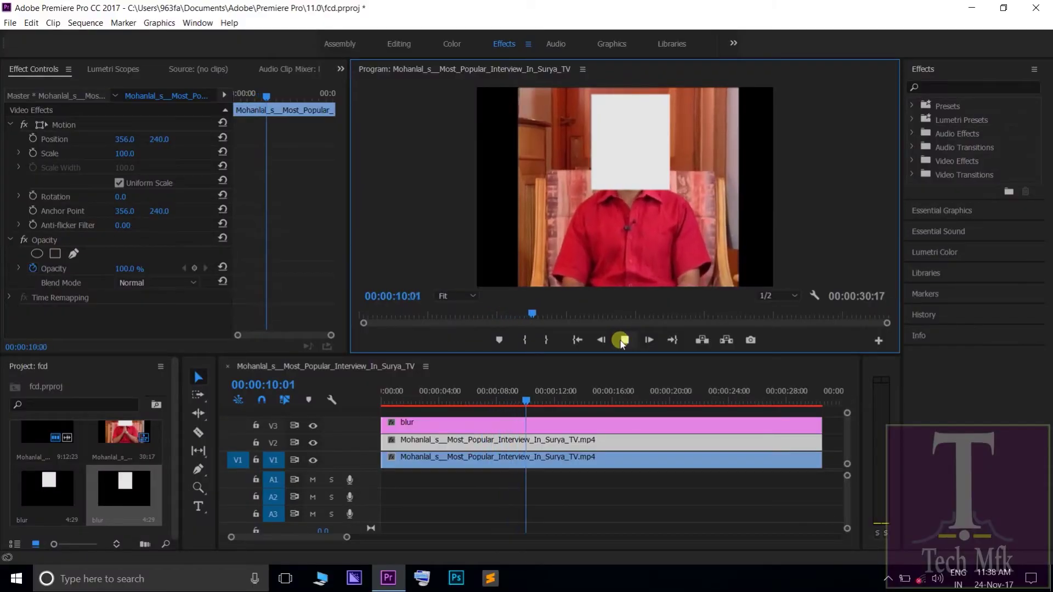
Return the playhead to the start, search 'blur', and drop Gaussian Blur onto the V2 interview clip.
mouse_move(573, 402)
left_mouse_down()
mouse_move(717, 409)
mouse_move(700, 406)
left_mouse_up()
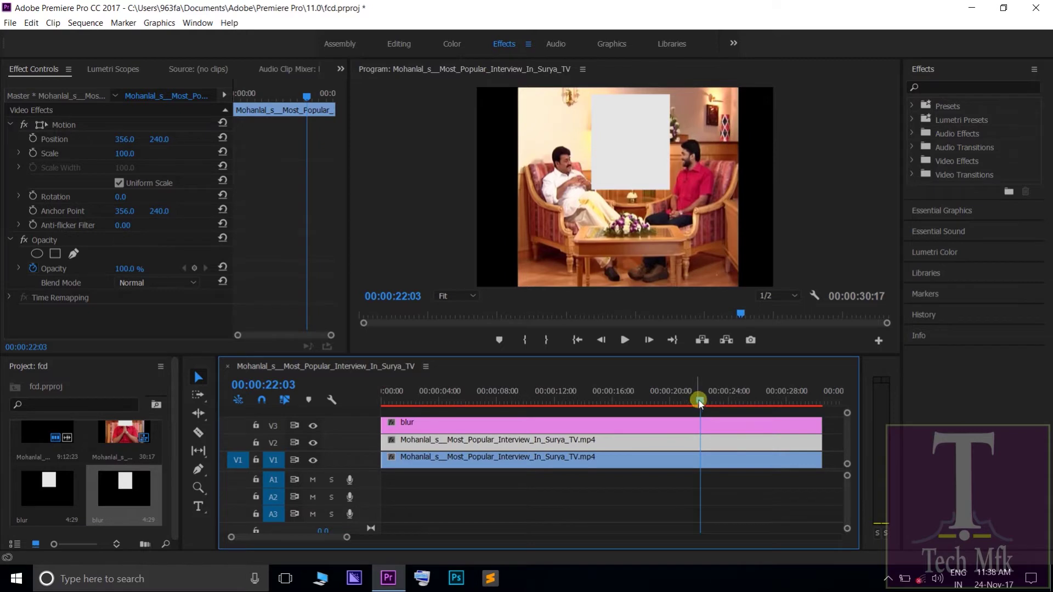
left_click_drag(701, 401, 373, 394)
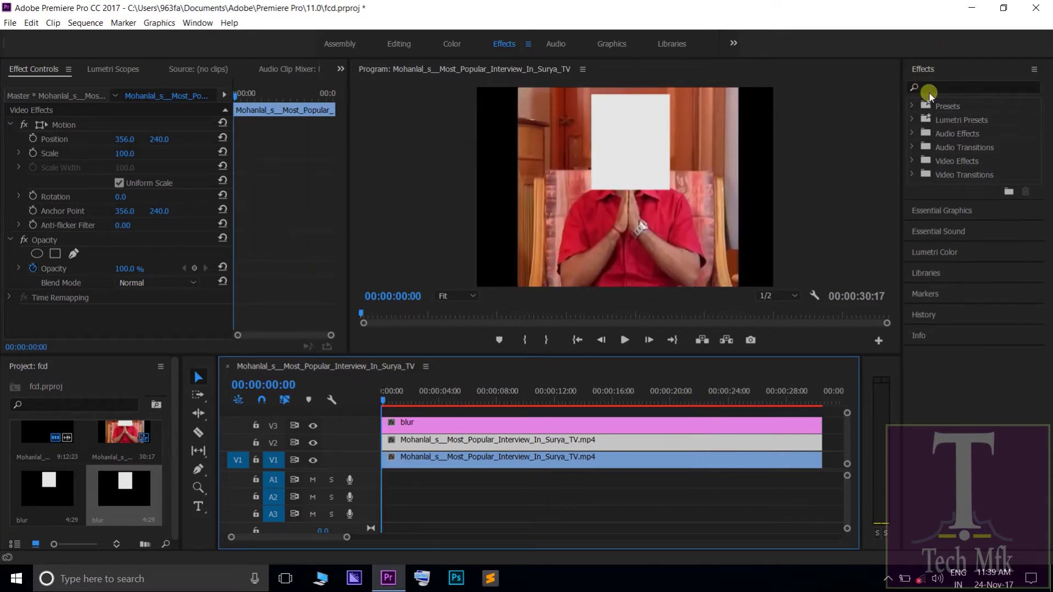
left_click(946, 87)
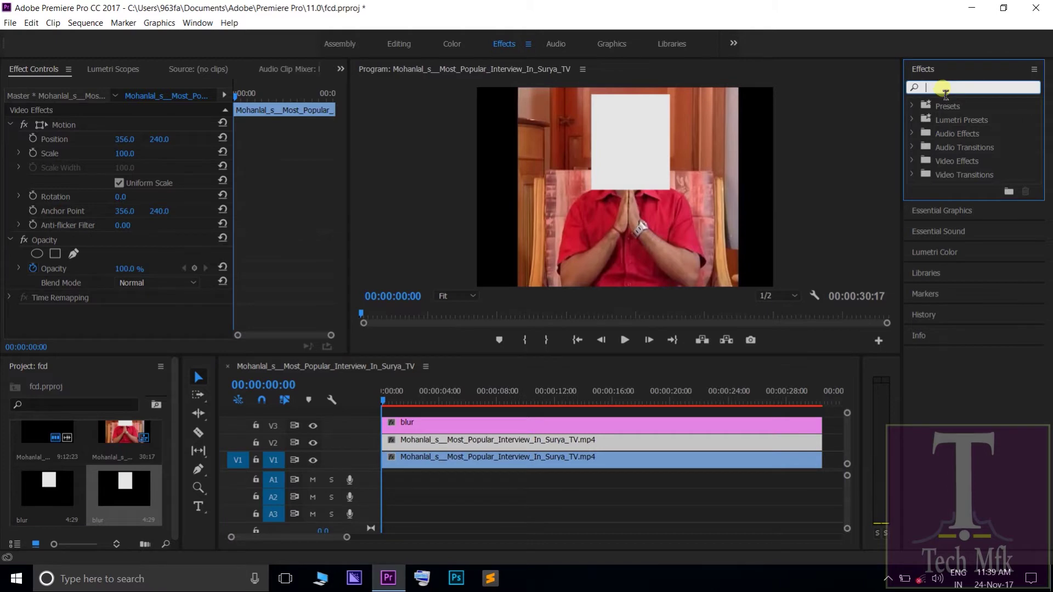
type("blur")
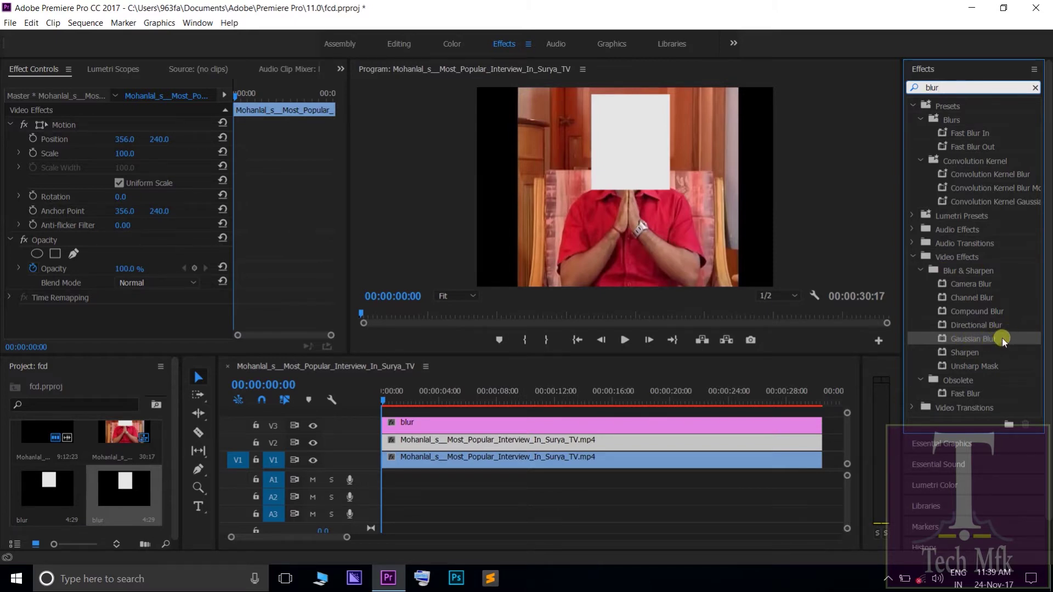
mouse_move(1002, 337)
left_mouse_down()
mouse_move(451, 457)
mouse_move(415, 444)
left_mouse_up()
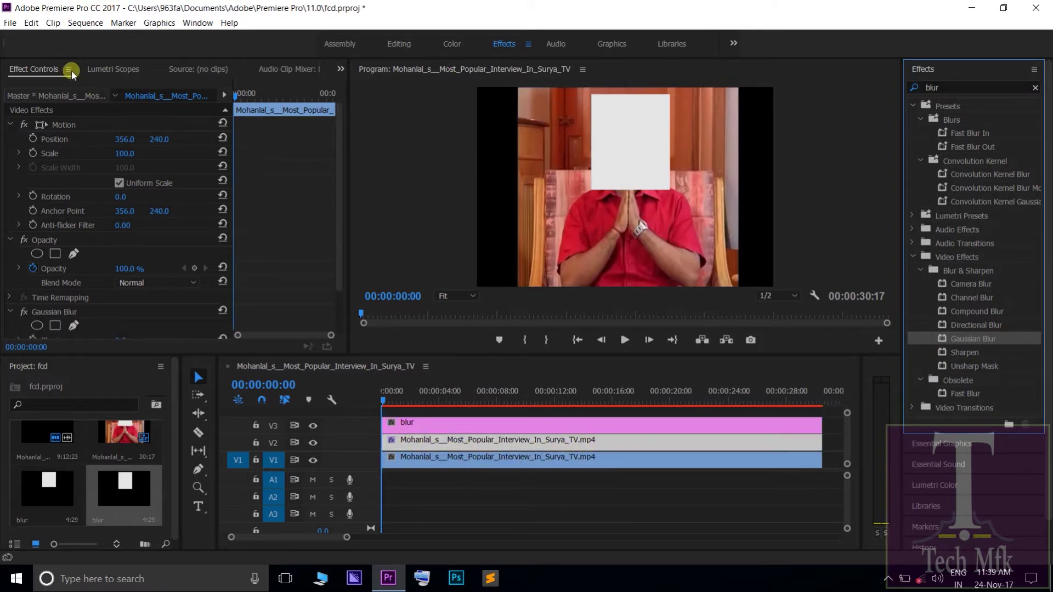
left_click(86, 68)
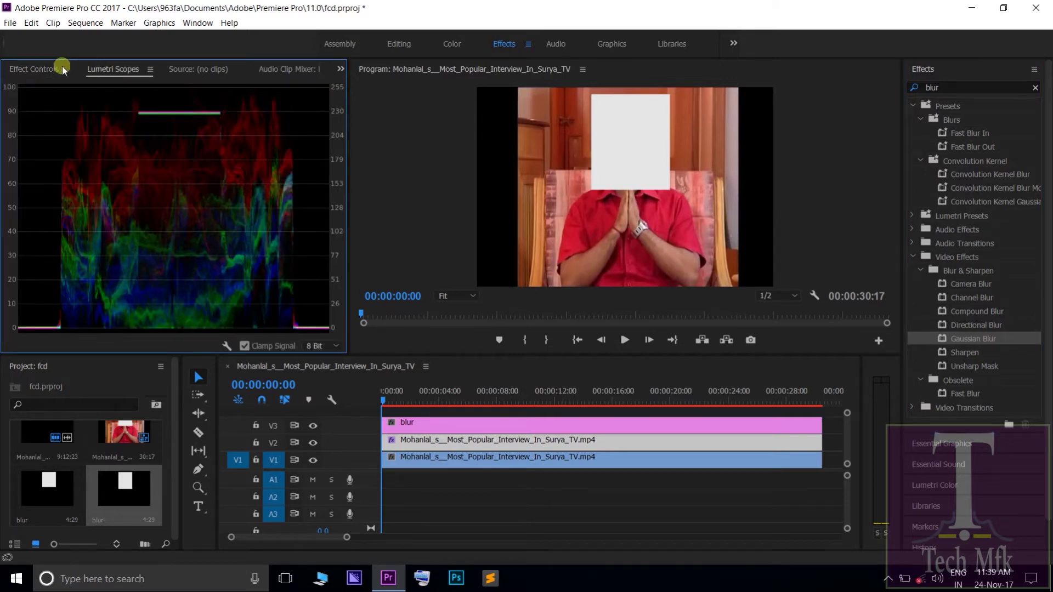
left_click(42, 69)
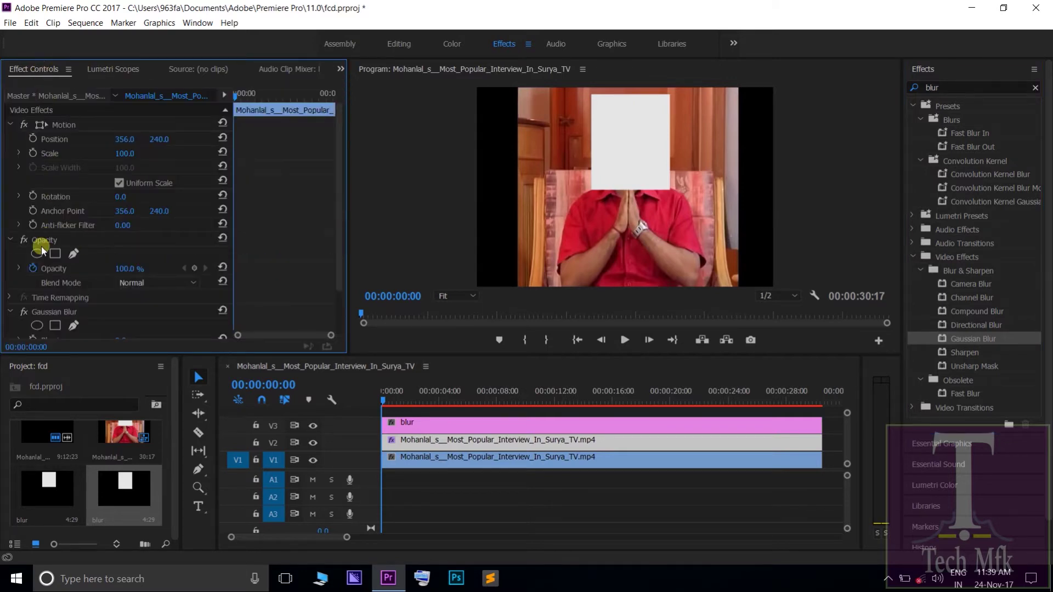
Set Gaussian Blur Blurriness to 130 with Repeat Edge Pixels enabled, then clear the Effects search.
scroll(44, 271, "down", 1)
scroll(44, 272, "down", 1)
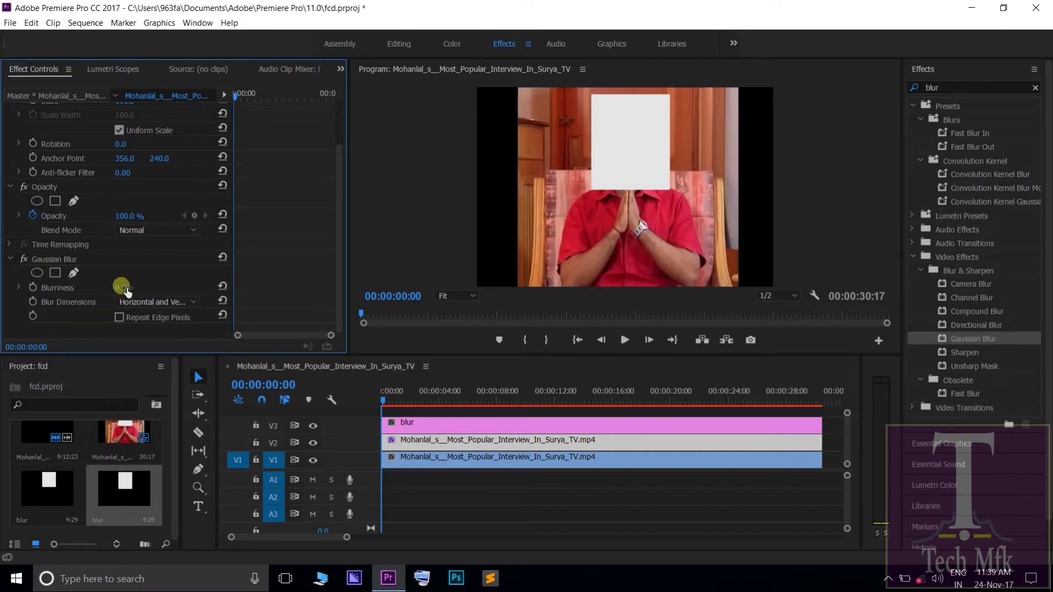
left_click_drag(120, 286, 184, 273)
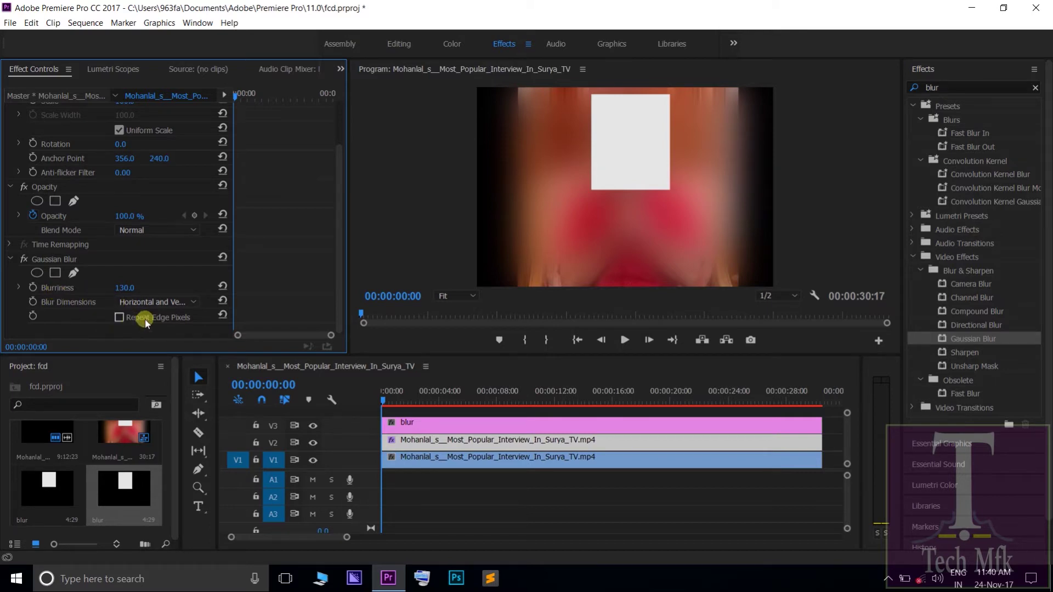
left_click(119, 317)
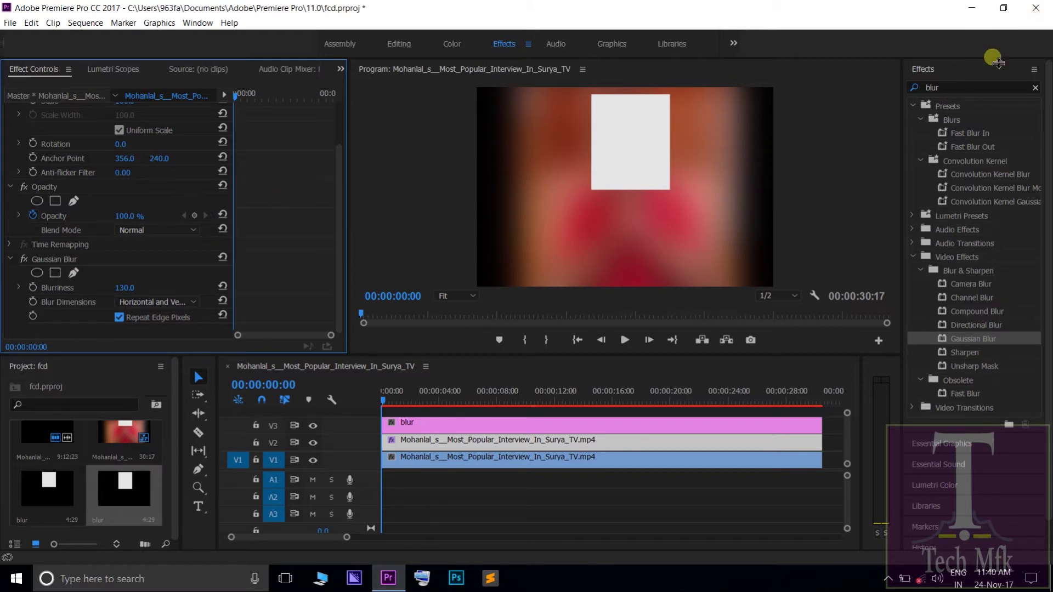
left_click(1035, 89)
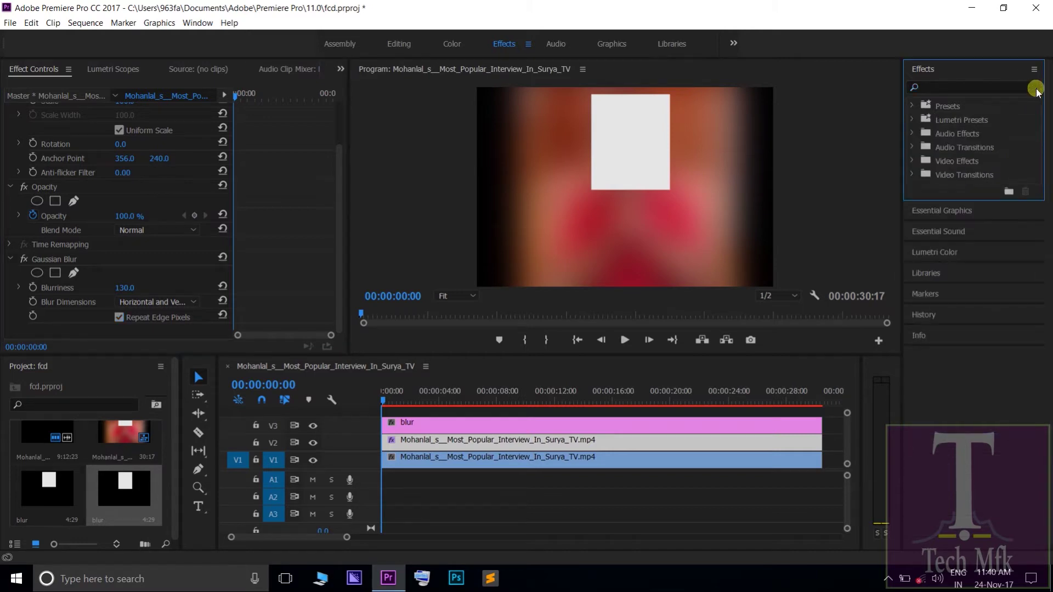
Search 'track' in Effects and drag Keying > Track Matte Key onto the blurred V2 clip.
left_click(961, 89)
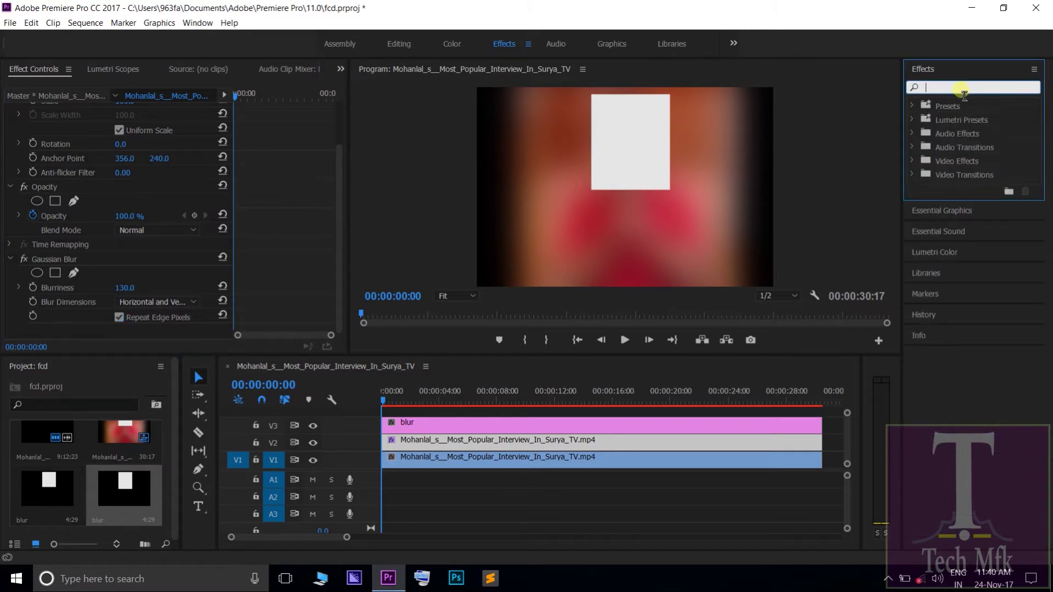
type("ke")
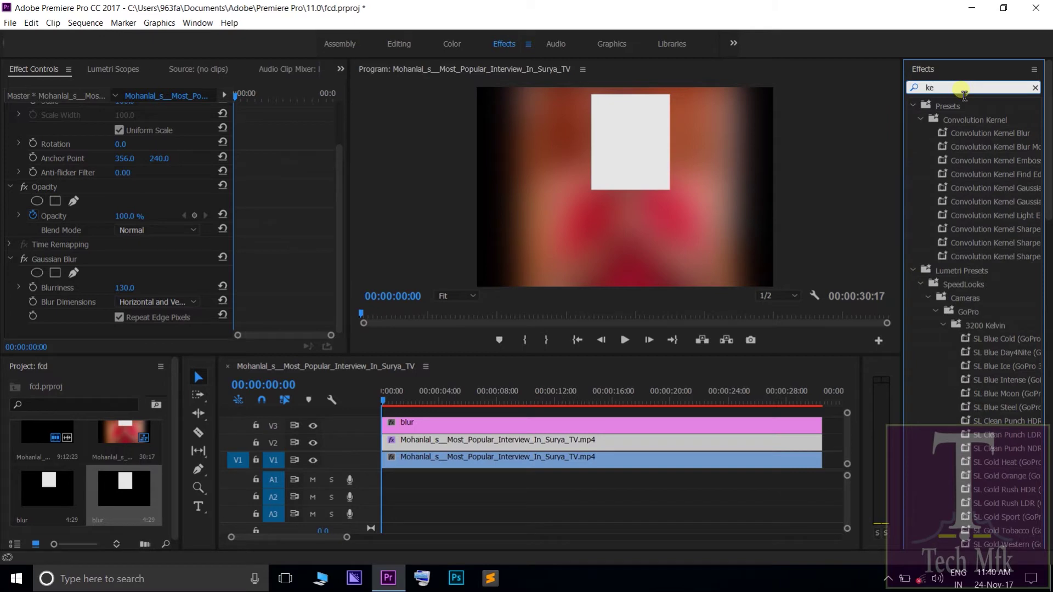
type("y")
key("BackSpace")
key("BackSpace")
key("BackSpace")
type("mate")
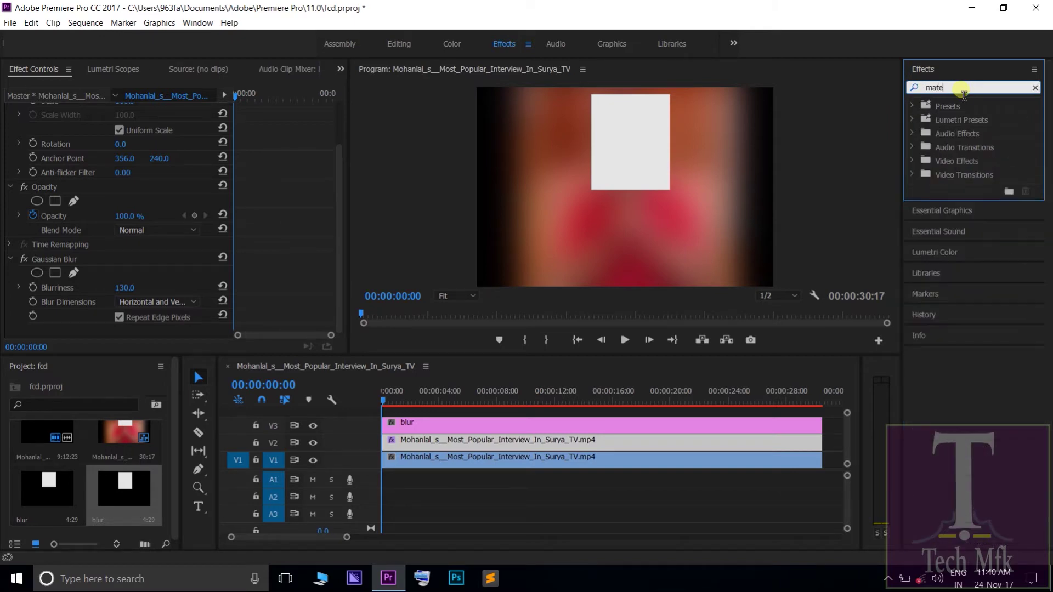
key("BackSpace")
key("BackSpace")
key("BackSpace")
key("BackSpace")
type("trac")
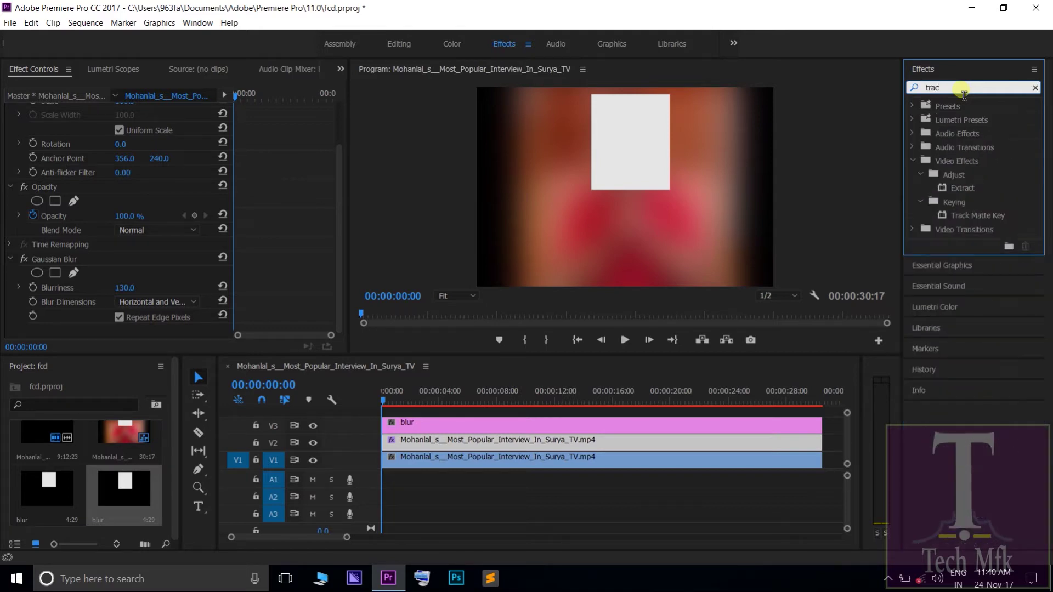
type("k")
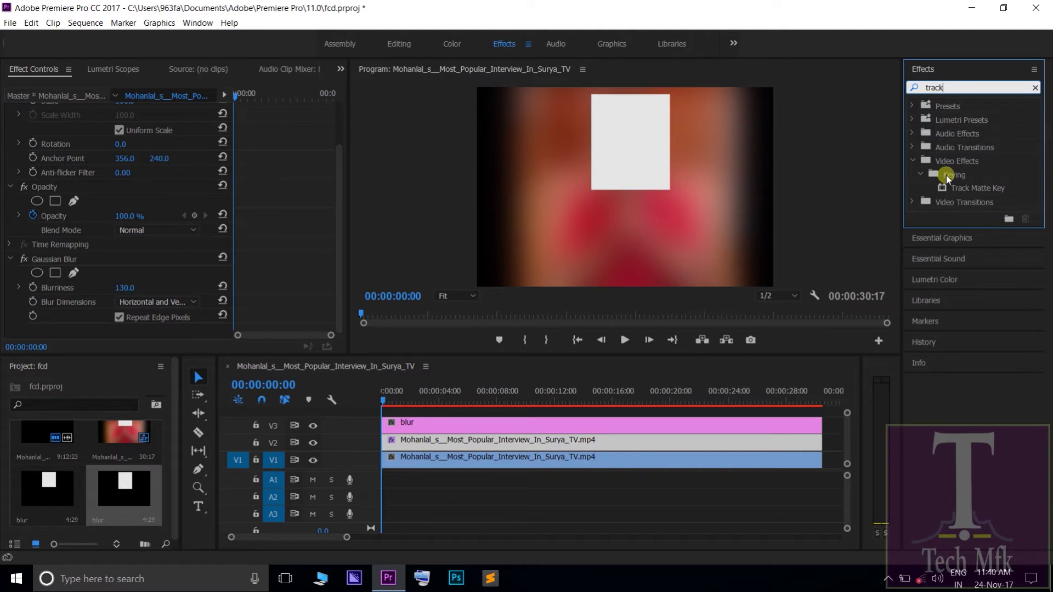
left_click(973, 186)
mouse_move(644, 362)
left_mouse_down()
mouse_move(590, 455)
mouse_move(583, 446)
left_mouse_up()
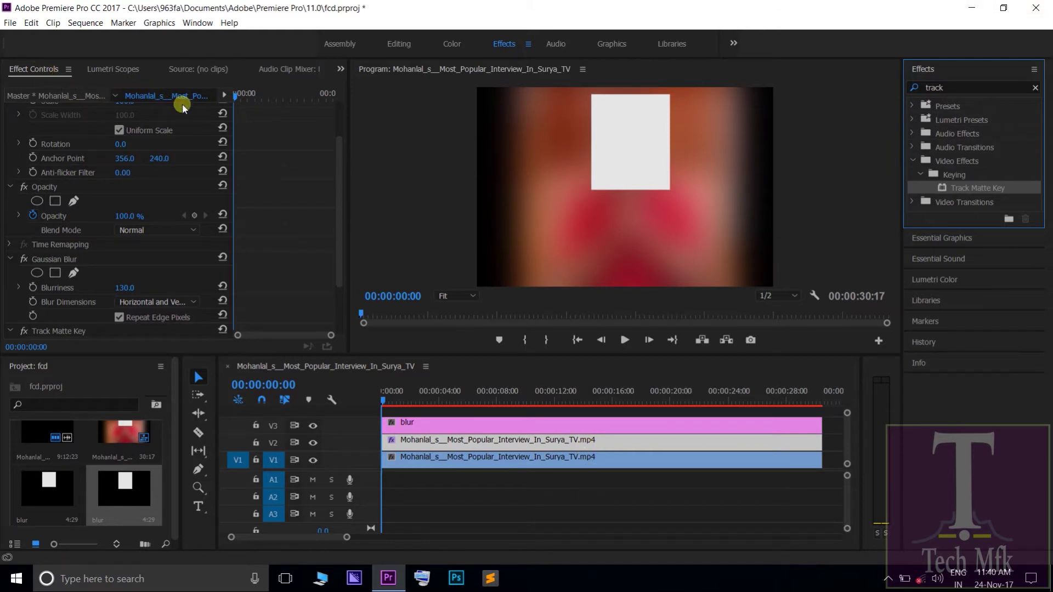
Set Track Matte Key's Matte to Video 3, test Reverse on and off, then play back.
left_click(24, 67)
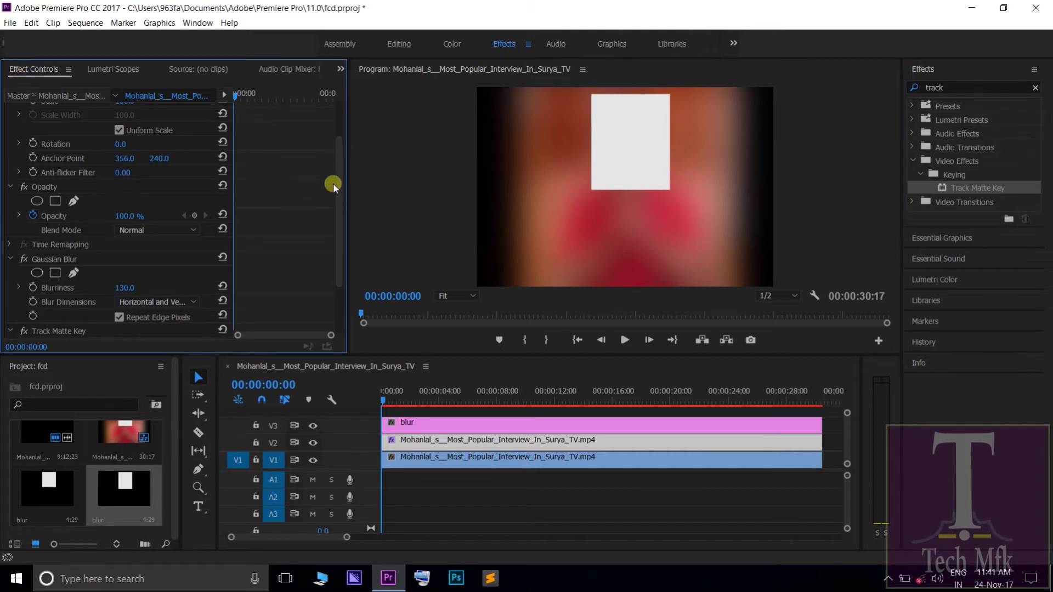
left_click_drag(341, 188, 343, 244)
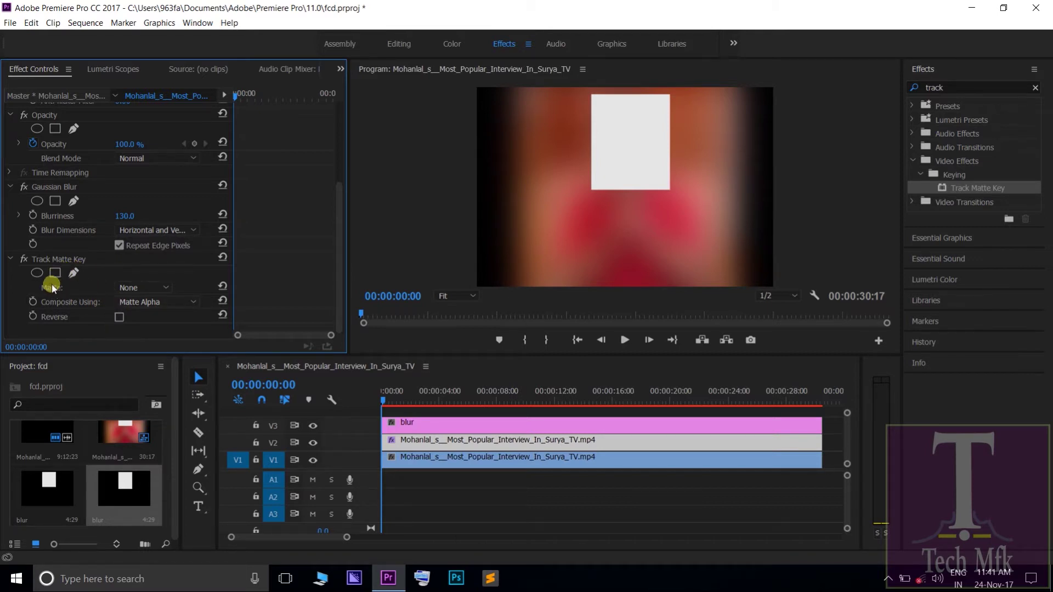
left_click(158, 287)
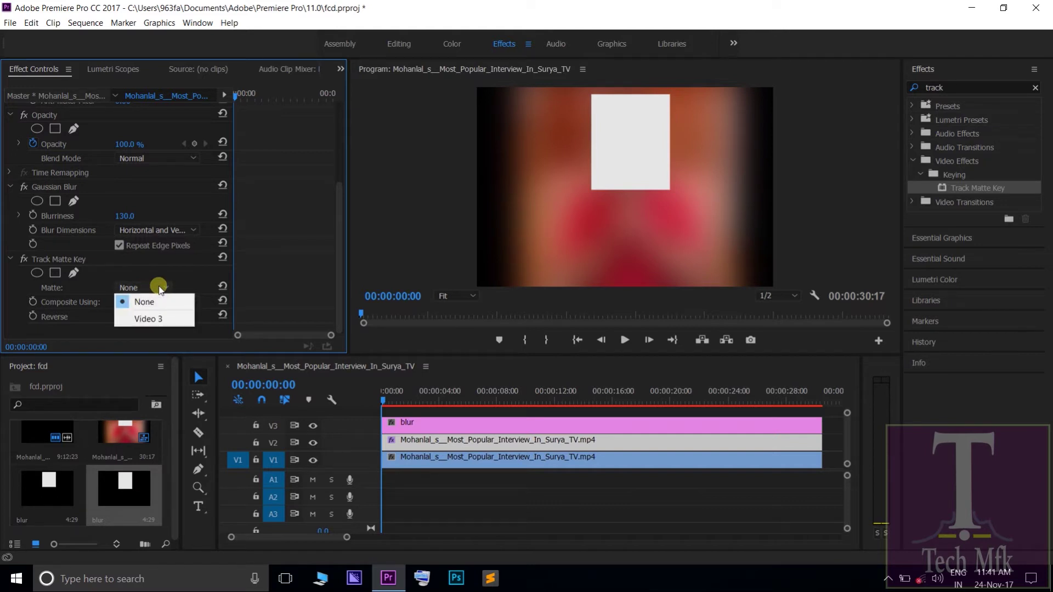
left_click(153, 320)
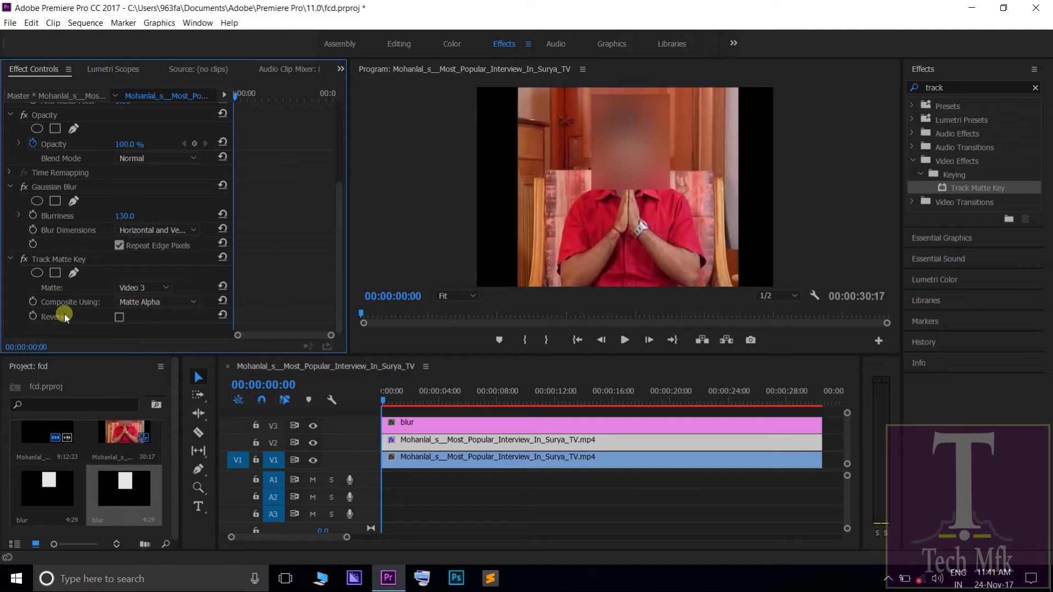
left_click(119, 317)
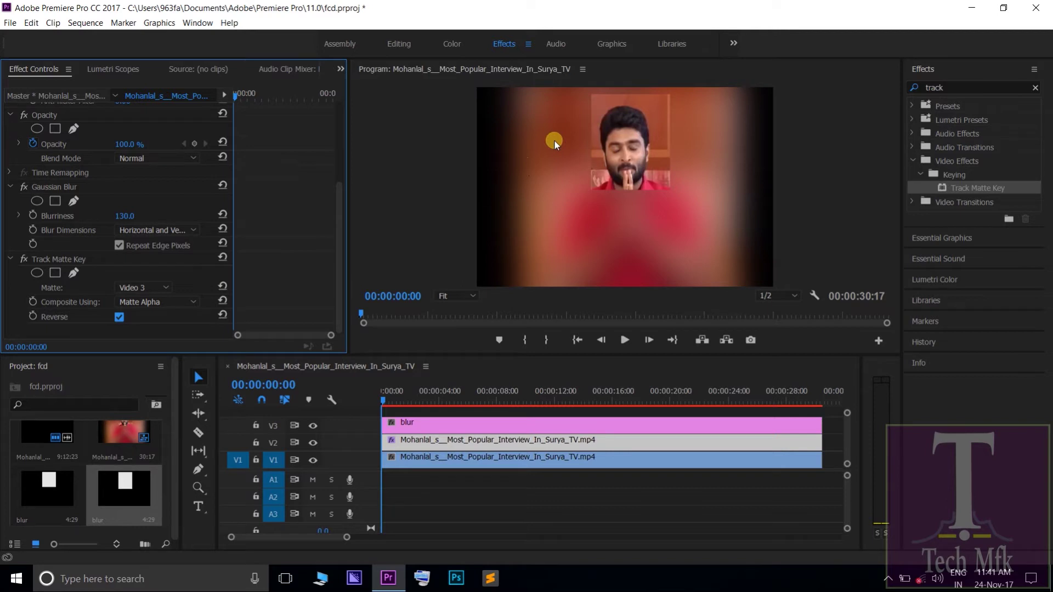
left_click(118, 317)
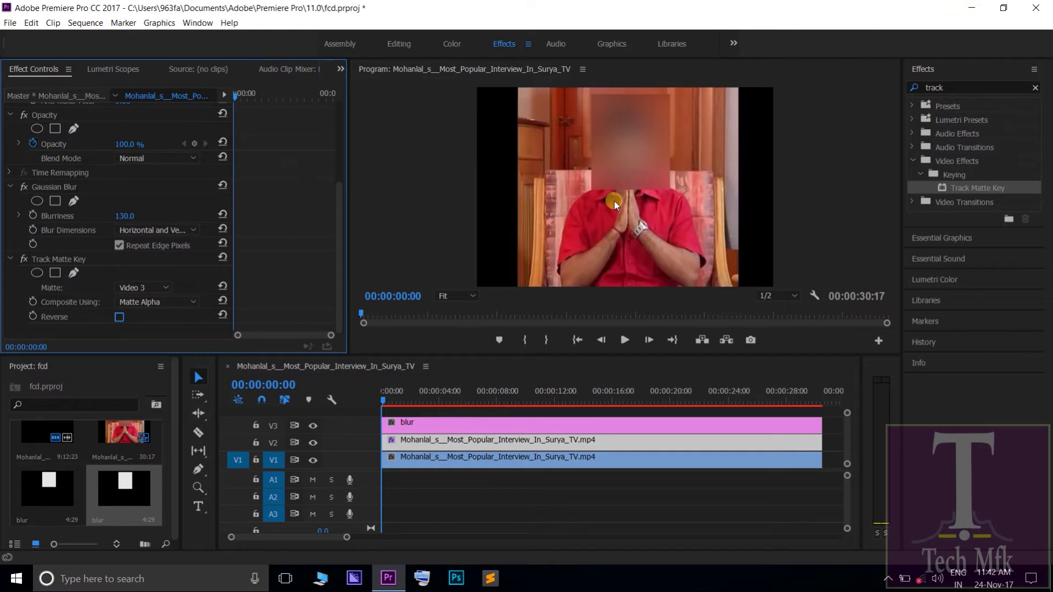
left_click(621, 342)
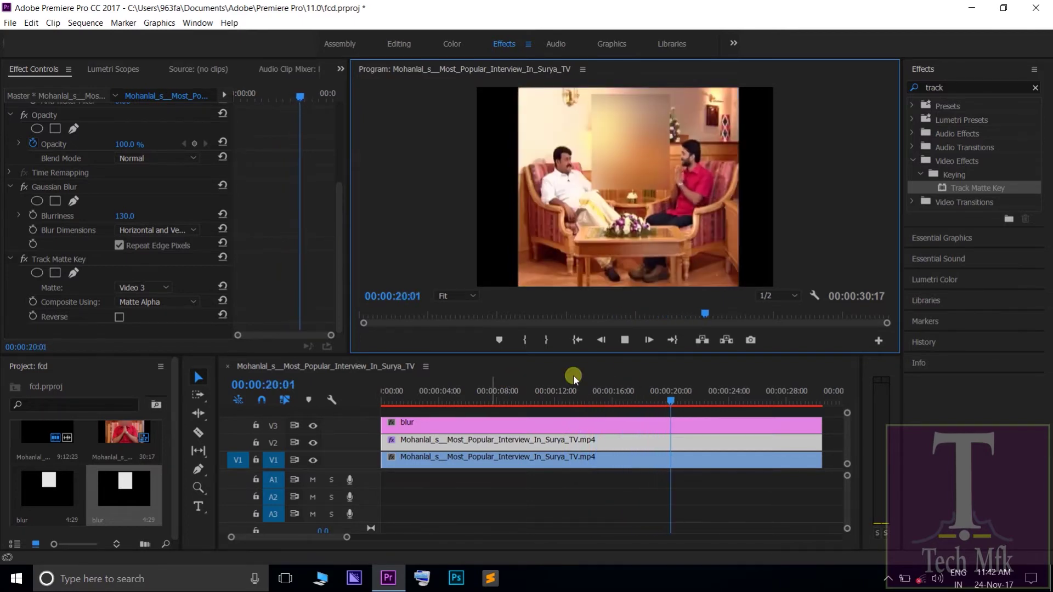
Stop playback and put the playhead at 00:00:19:15, the first frame of the two-person shot.
left_click(625, 340)
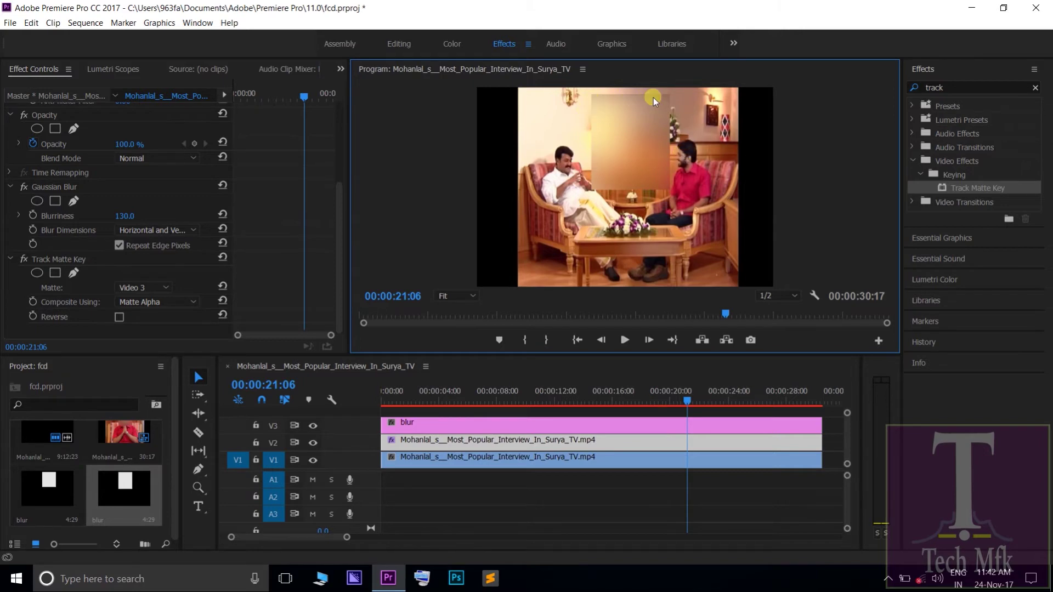
left_click(668, 131)
left_click(687, 403)
left_click_drag(687, 402, 659, 400)
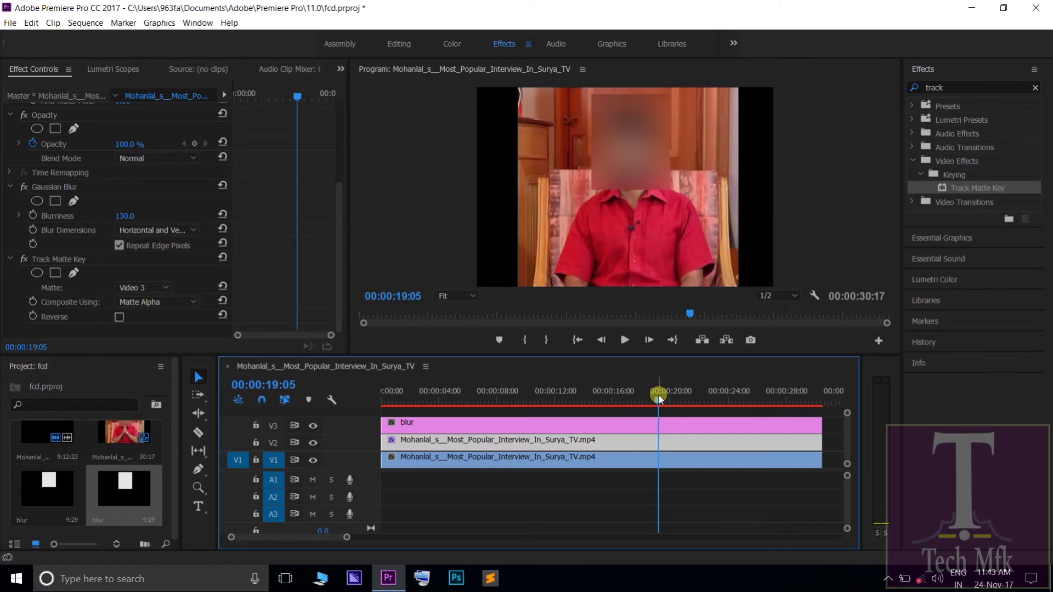
left_click_drag(659, 396, 660, 397)
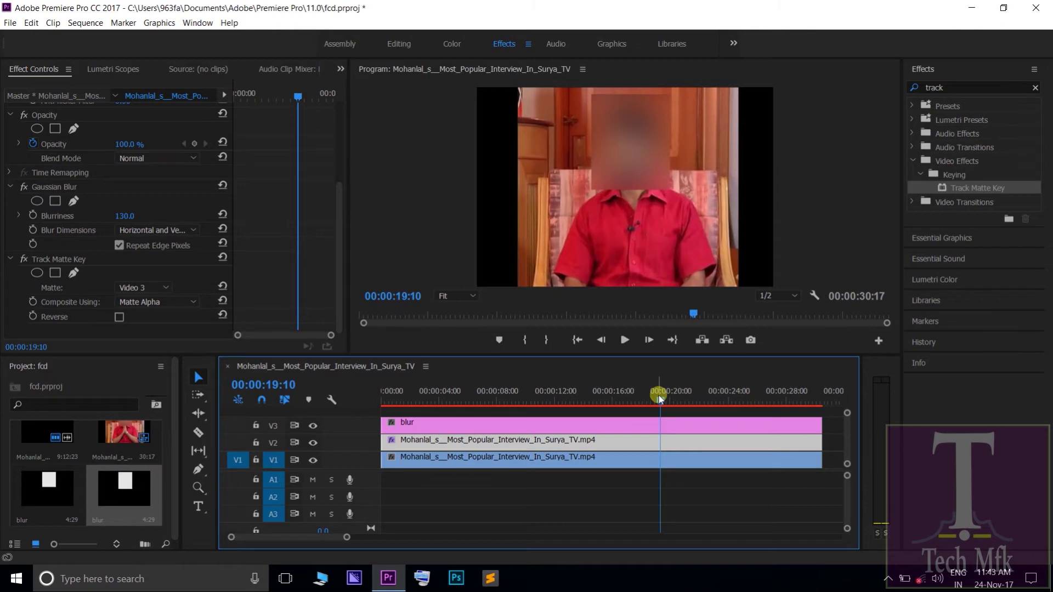
left_click_drag(660, 398, 660, 399)
key("shift+Right")
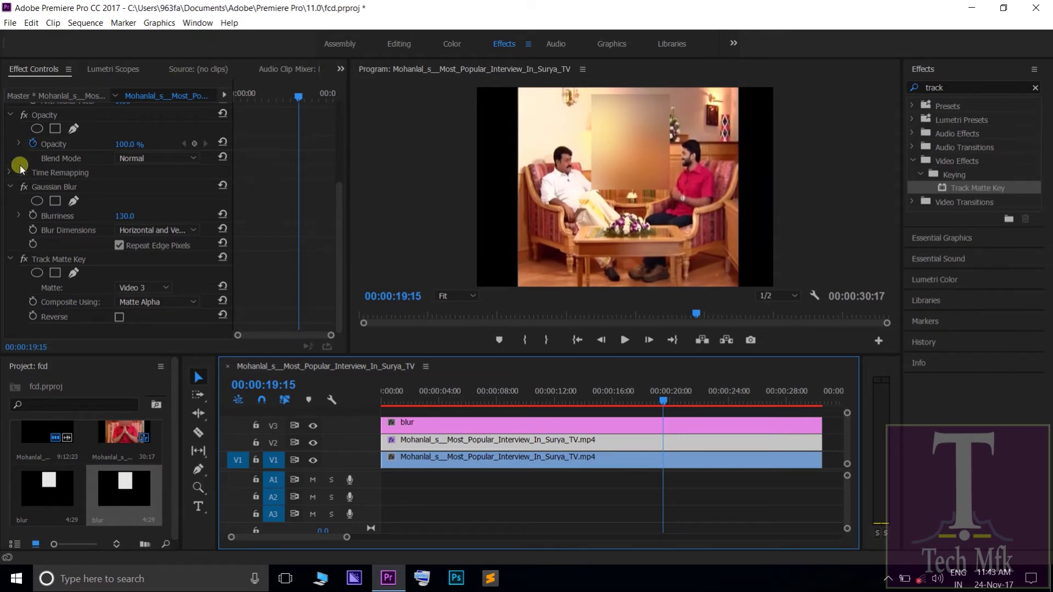
scroll(10, 157, "up", 1)
scroll(10, 157, "up", 1)
scroll(10, 156, "up", 1)
scroll(11, 156, "up", 1)
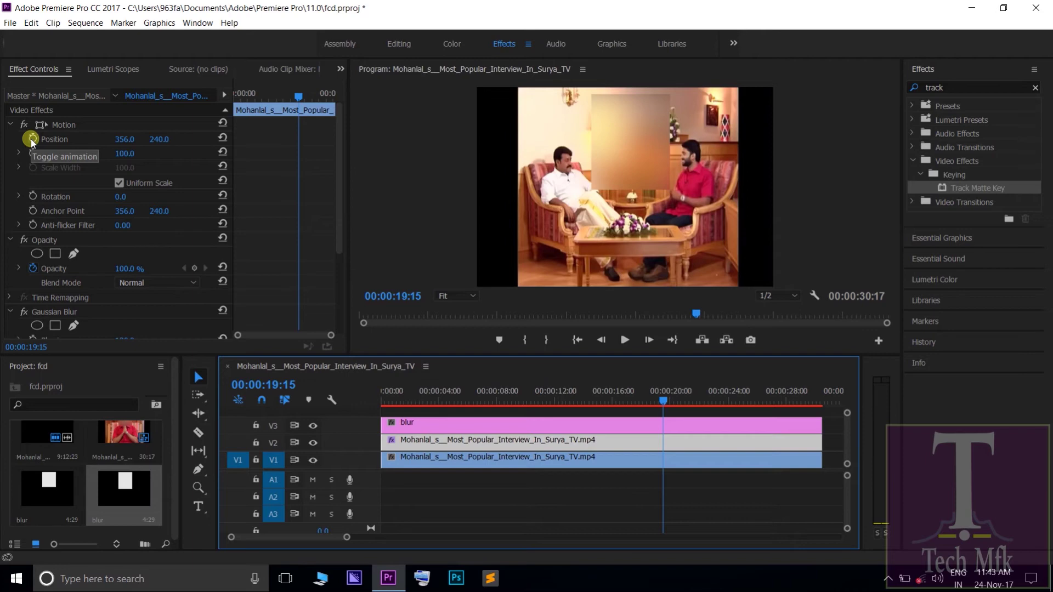
Turn on the mask's Position stopwatch and add a Position keyframe at 00:00.
left_click(32, 140)
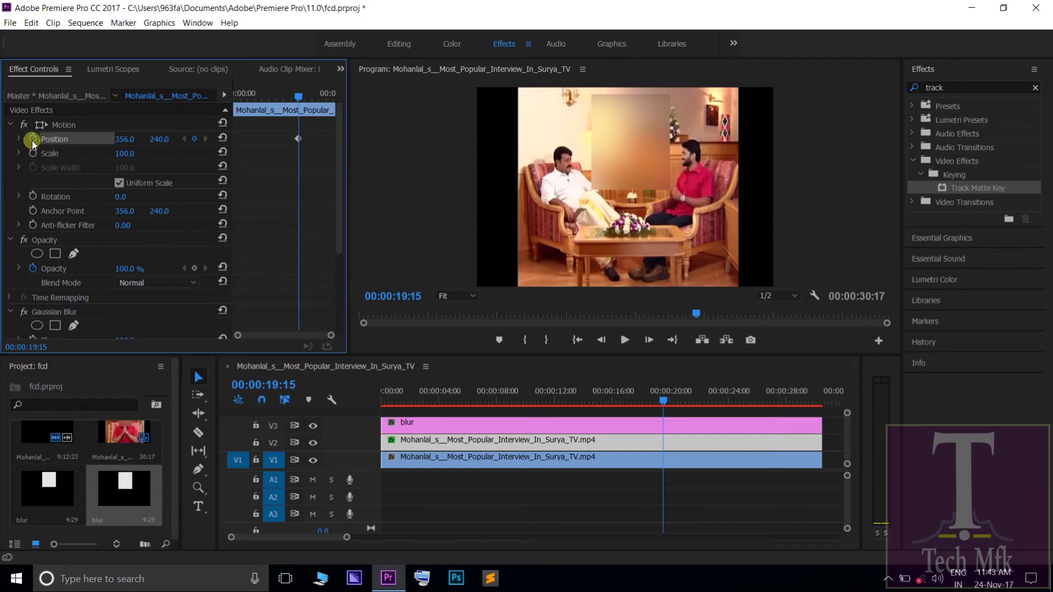
left_click(300, 98)
left_click_drag(298, 96, 240, 103)
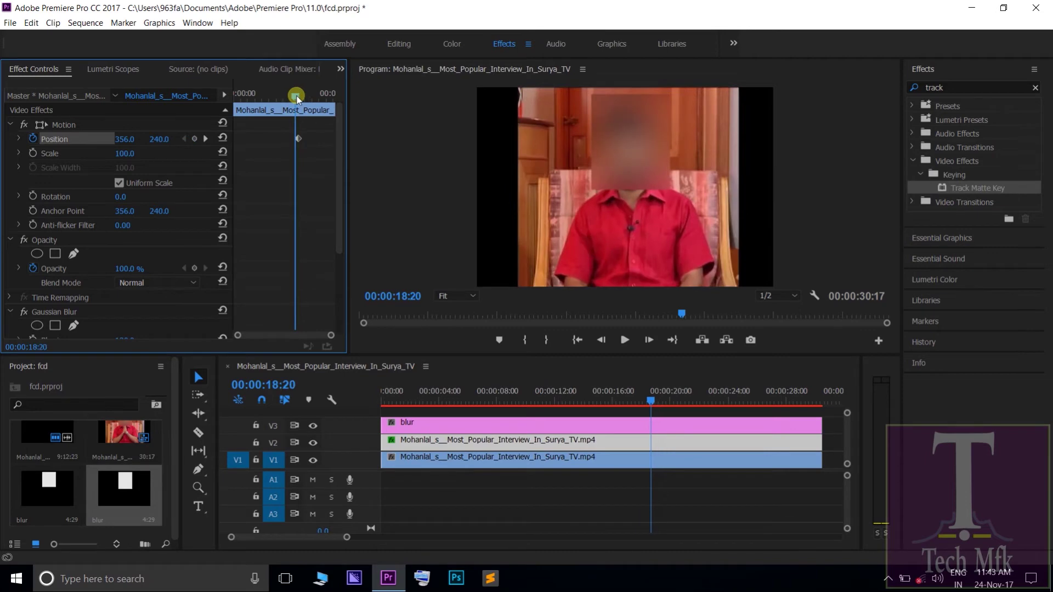
left_click_drag(240, 103, 210, 113)
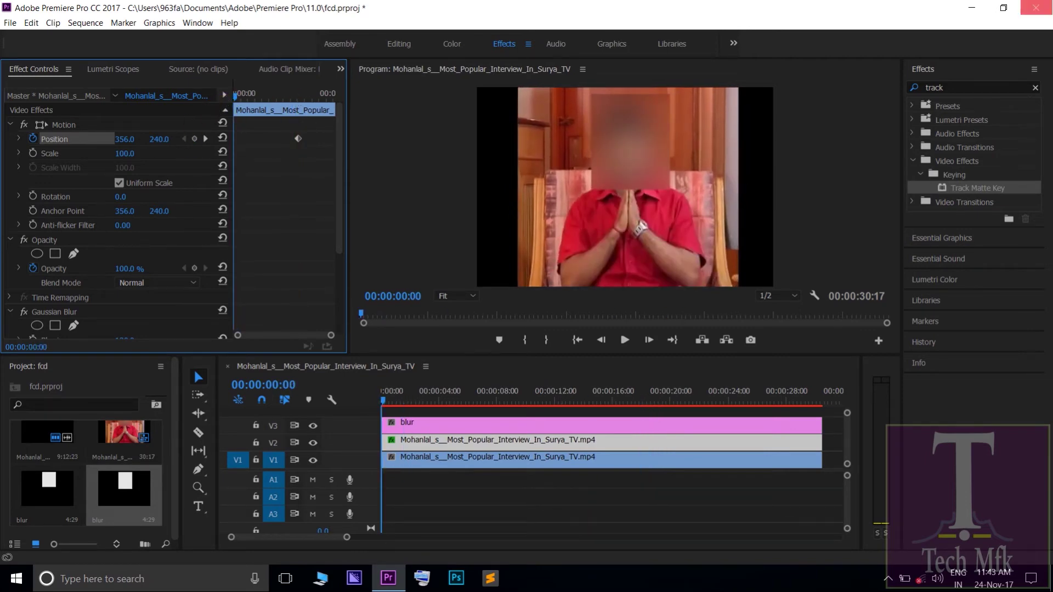
left_click(195, 138)
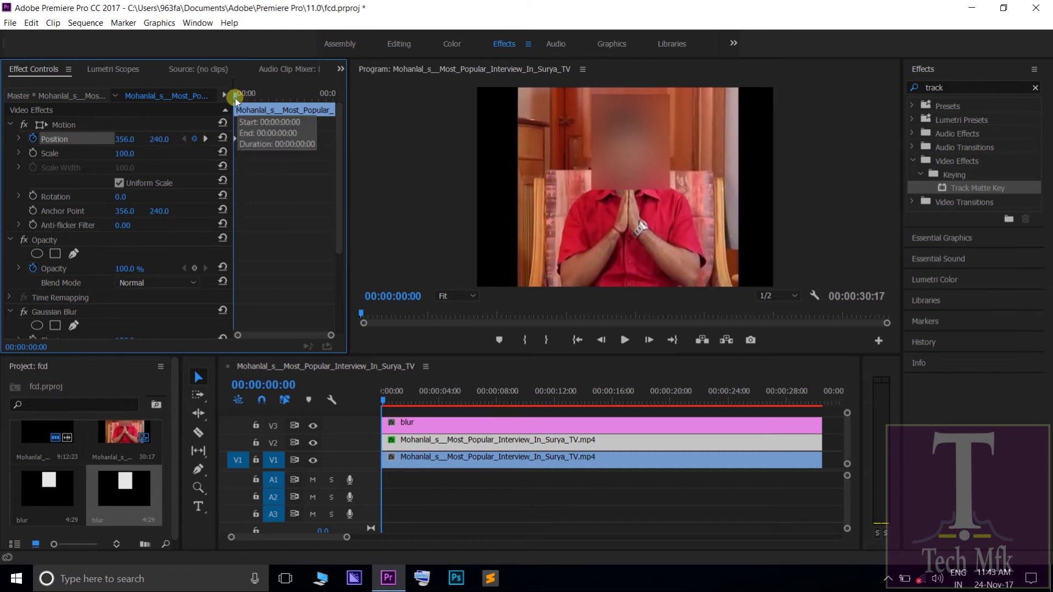
At 00:00:19:15 in the two-person shot, set the mask Position to 501, 216.
left_click_drag(235, 99, 301, 97)
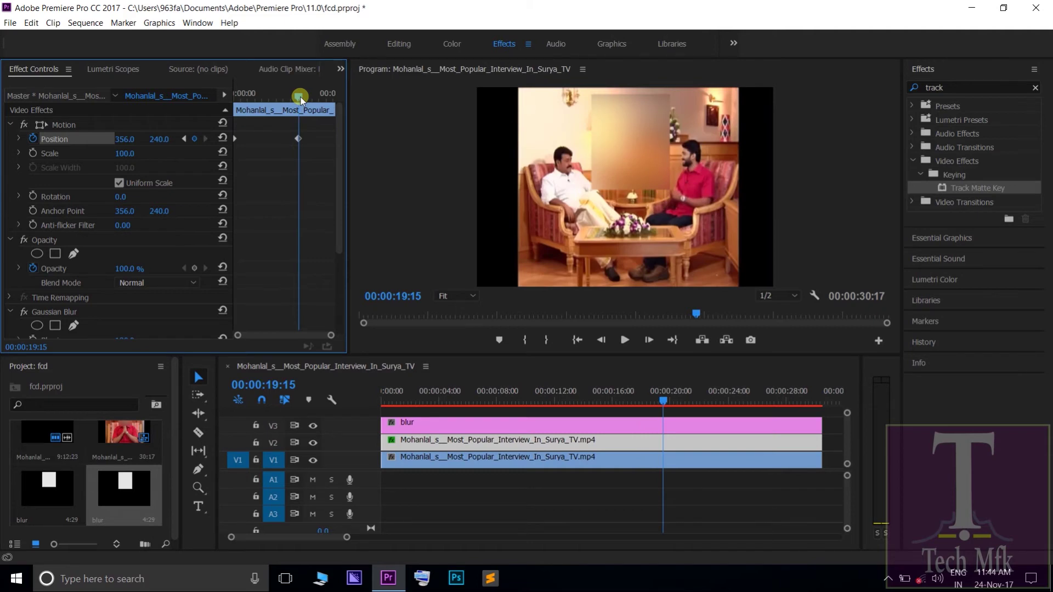
left_click(299, 139)
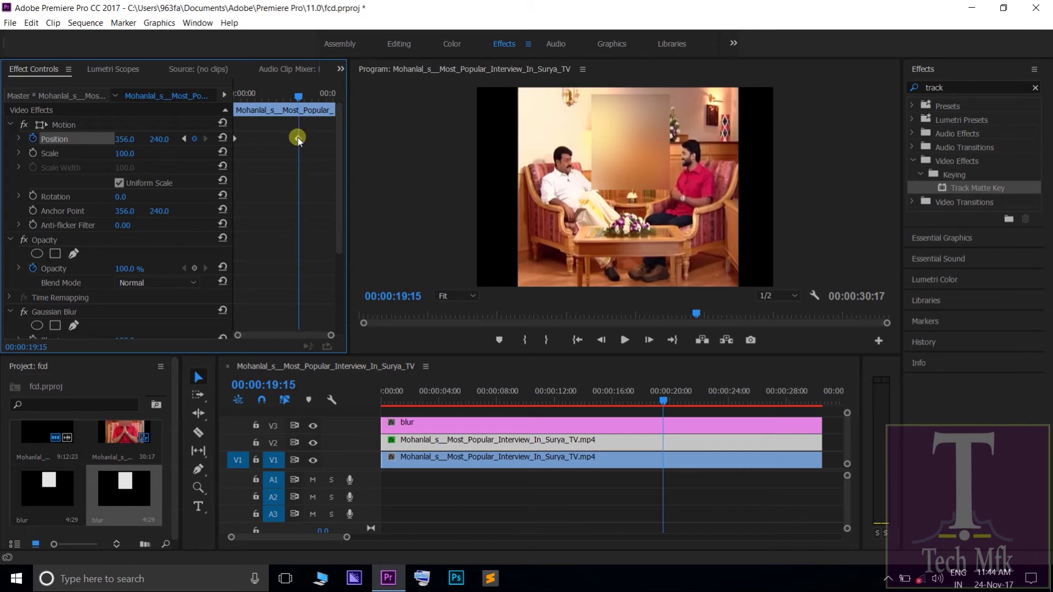
left_click(133, 143)
left_click_drag(128, 137, 157, 137)
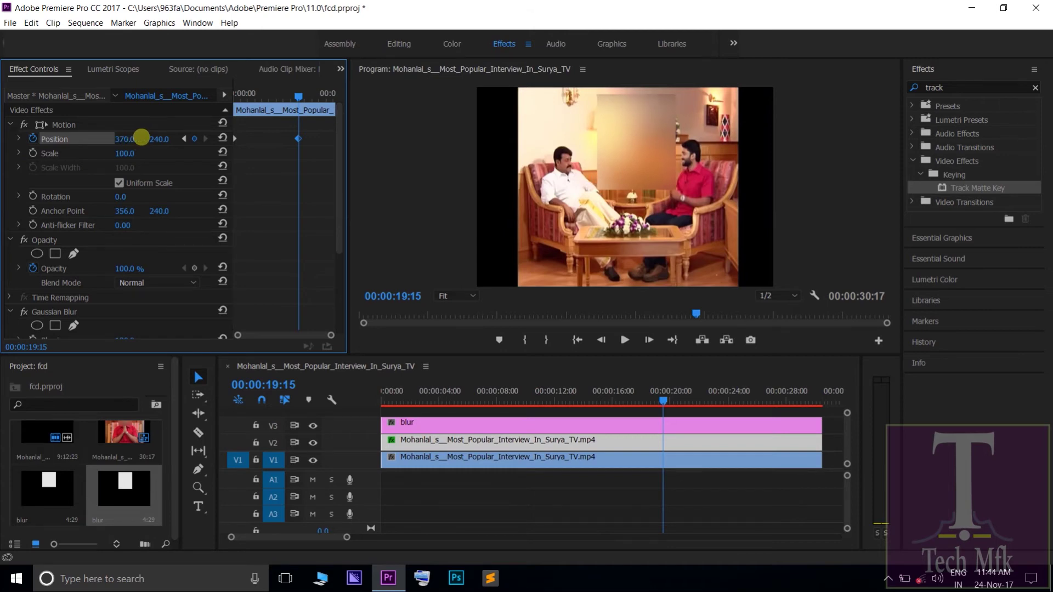
mouse_move(156, 137)
left_mouse_down()
mouse_move(168, 137)
mouse_move(157, 137)
left_mouse_up()
left_click(646, 158)
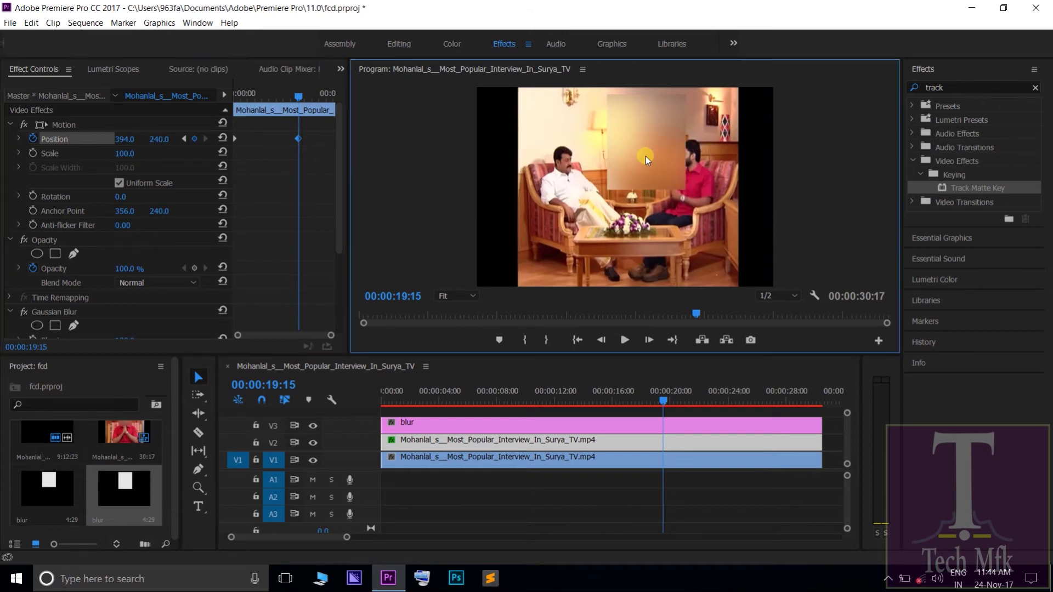
left_click(121, 137)
left_click_drag(125, 137, 199, 138)
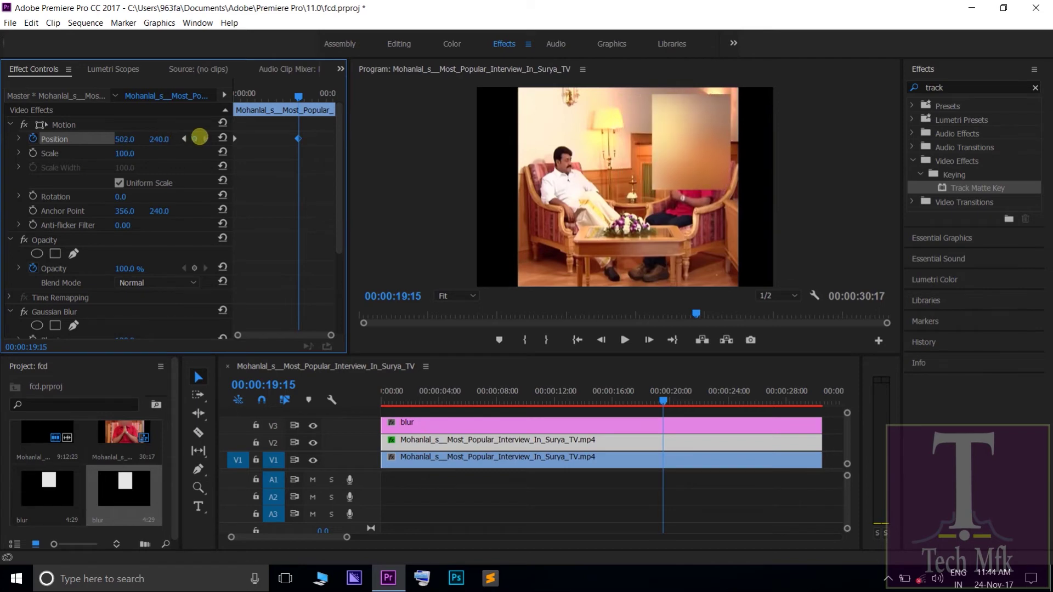
left_click_drag(199, 137, 199, 137)
Turn on the Scale stopwatch and shrink the mask to Scale 43 over the guest's face.
left_click(32, 153)
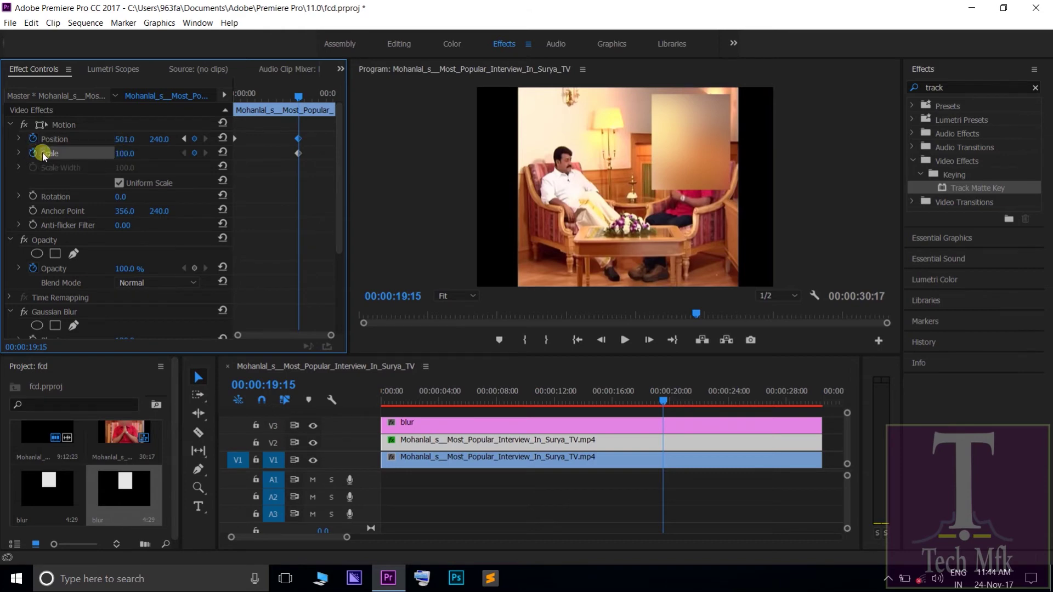
left_click_drag(121, 158, 92, 157)
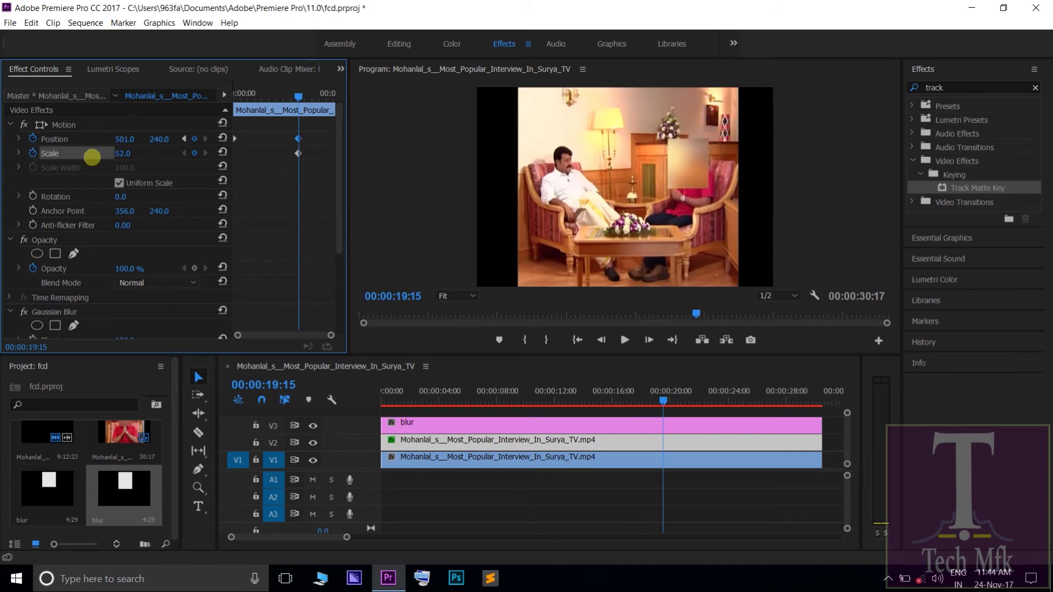
left_click_drag(93, 157, 138, 158)
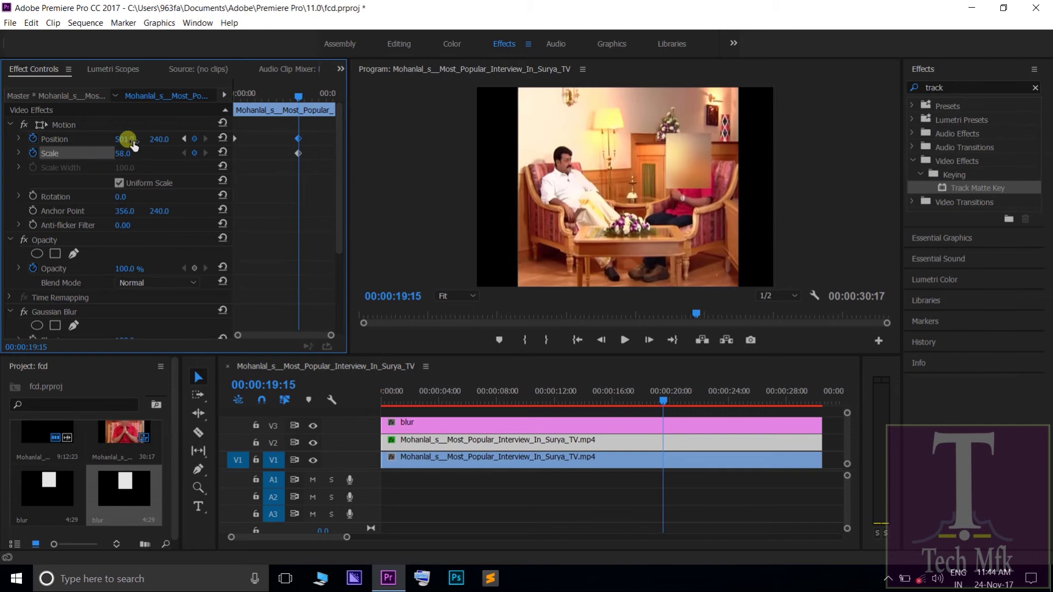
left_click_drag(161, 139, 118, 153)
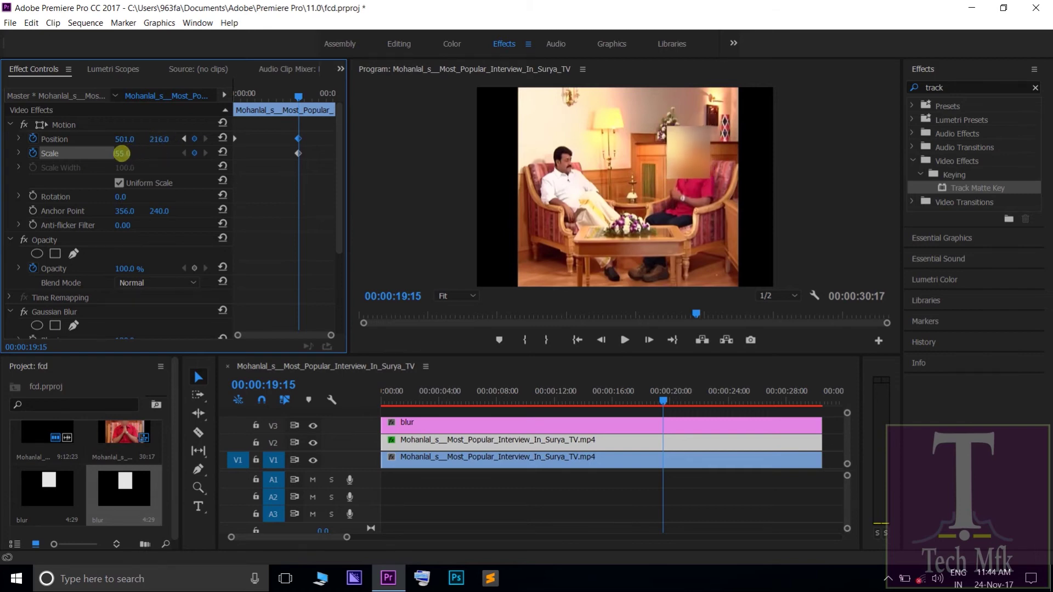
left_click_drag(118, 153, 123, 157)
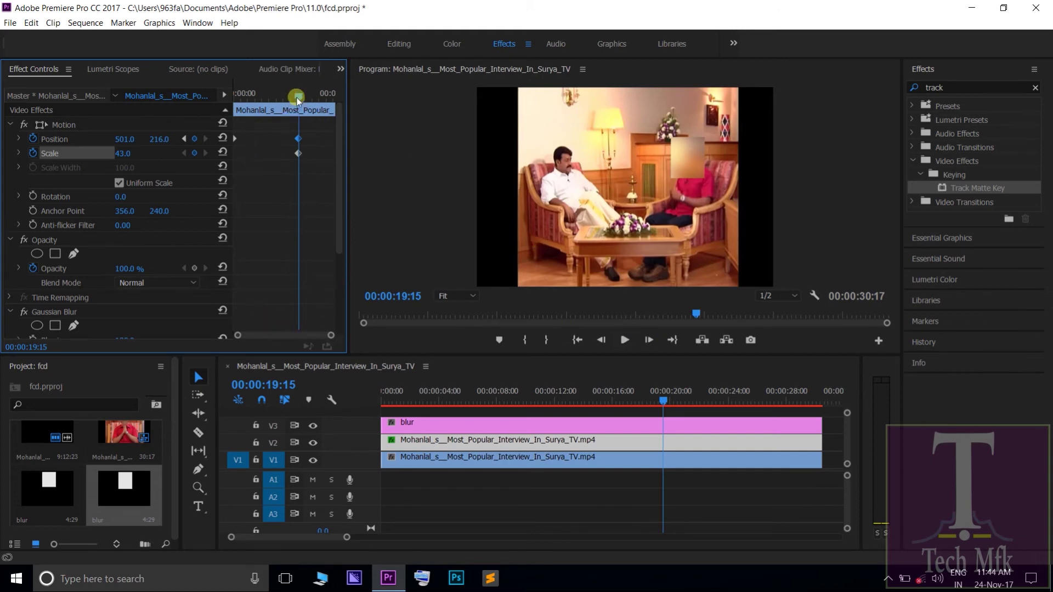
Reset the mask's Position and Scale to their defaults (Scale 100) at the clip's start.
left_click_drag(298, 94, 294, 94)
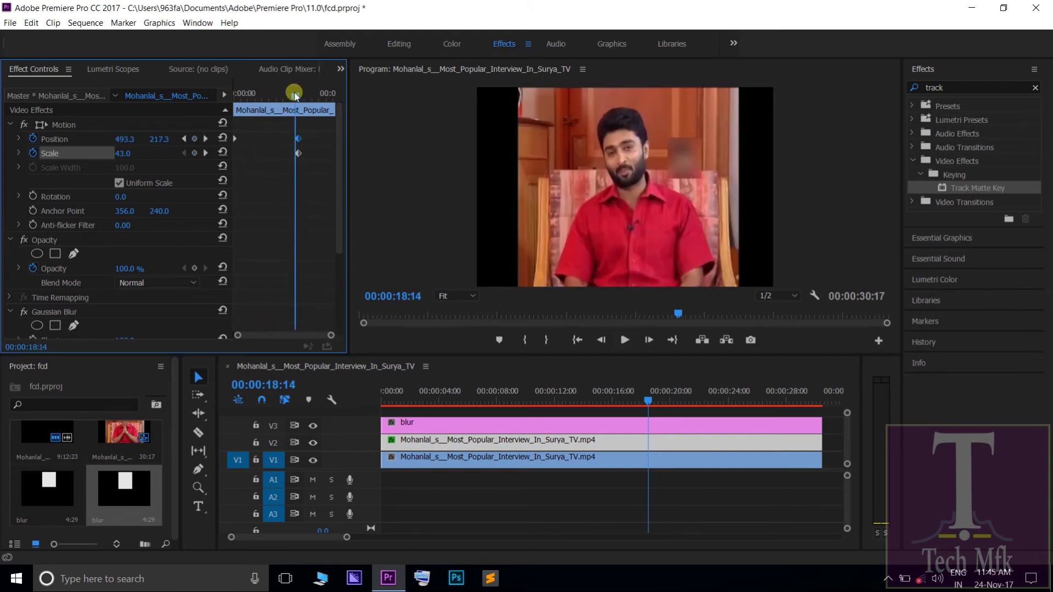
left_click_drag(295, 94, 208, 49)
left_click(223, 122)
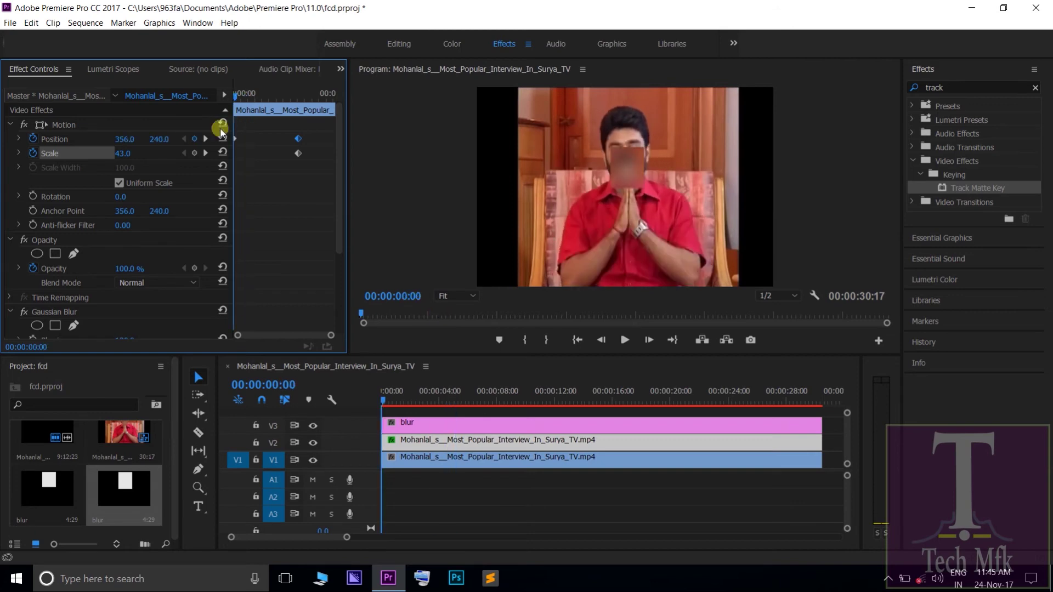
left_click_drag(237, 129, 206, 140)
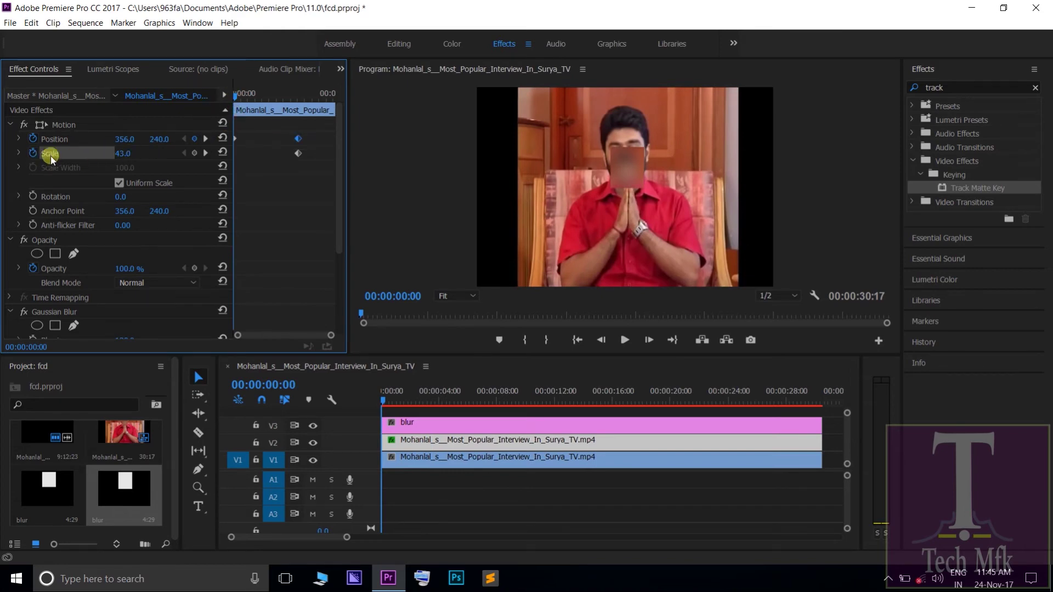
left_click(223, 152)
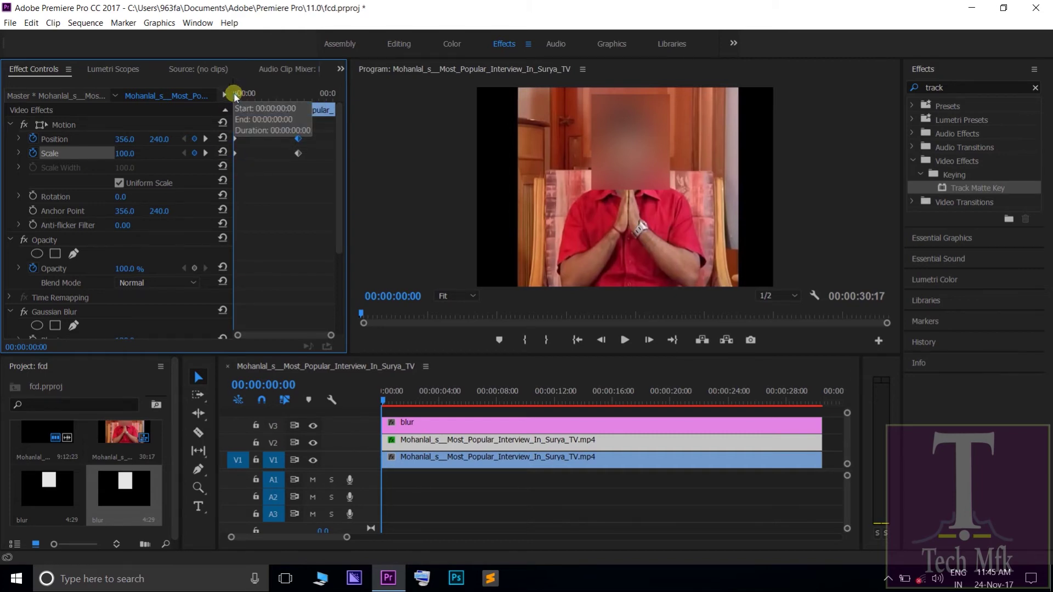
Review the blur across the opening frames and around five seconds in.
mouse_move(235, 96)
left_mouse_down()
mouse_move(201, 102)
mouse_move(316, 123)
mouse_move(296, 123)
left_mouse_up()
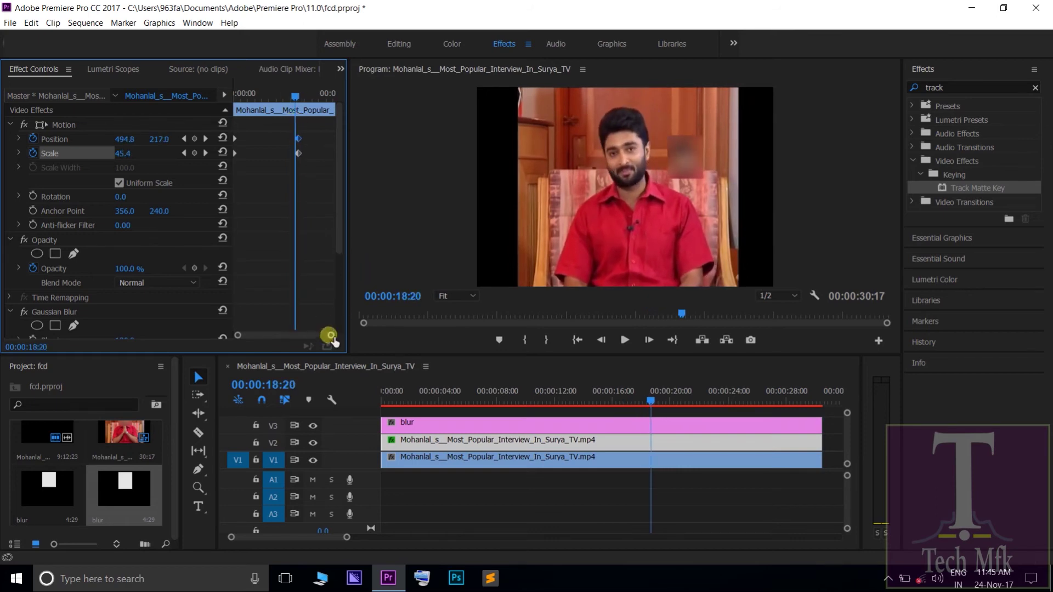
left_click_drag(332, 340, 300, 345)
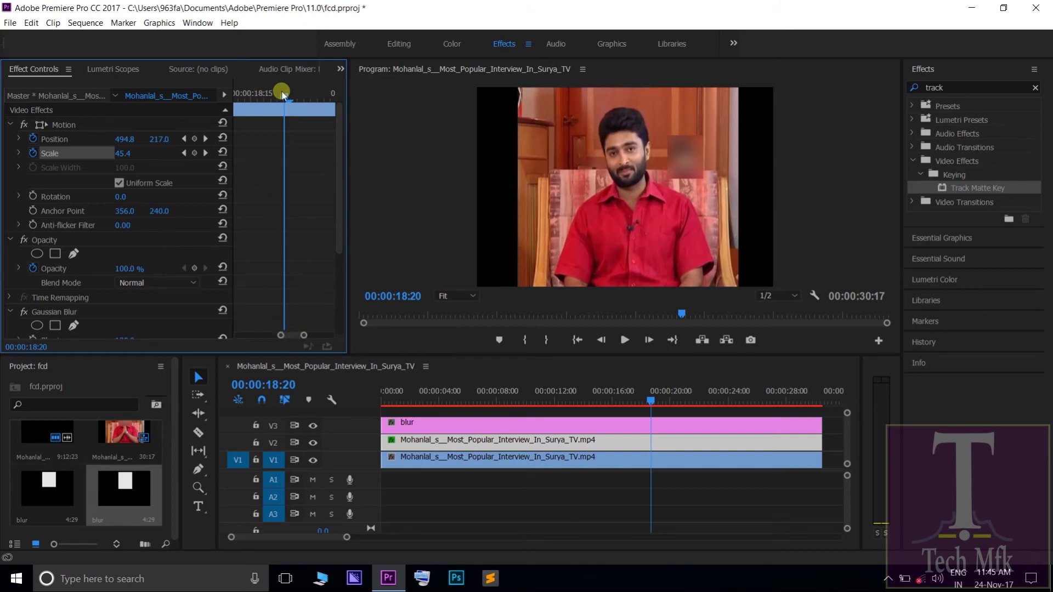
left_click_drag(288, 97, 130, 104)
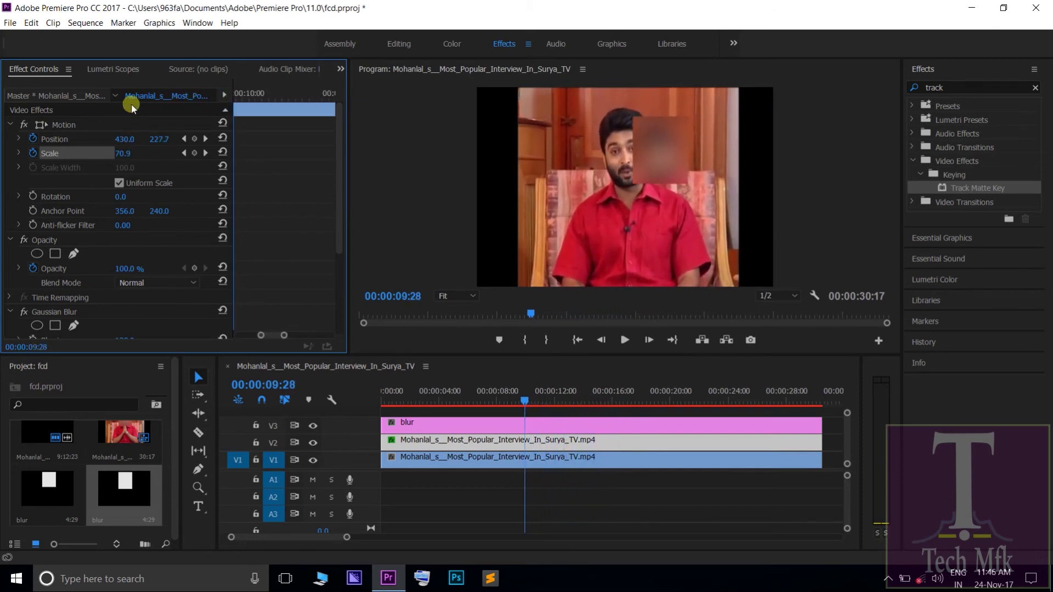
left_click_drag(130, 104, 91, 105)
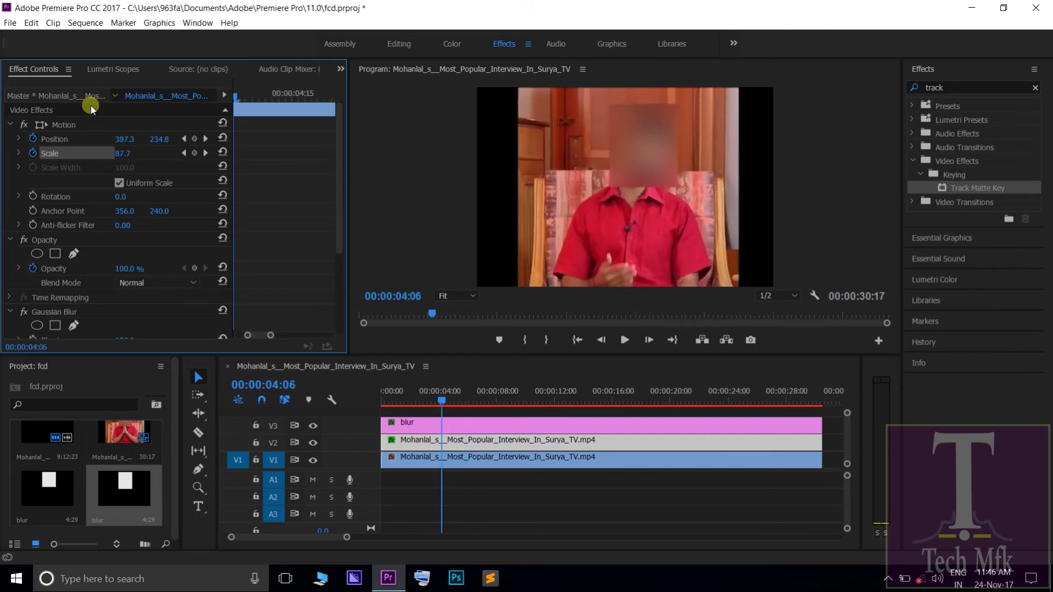
left_click_drag(91, 104, 579, 142)
left_click_drag(246, 336, 351, 341)
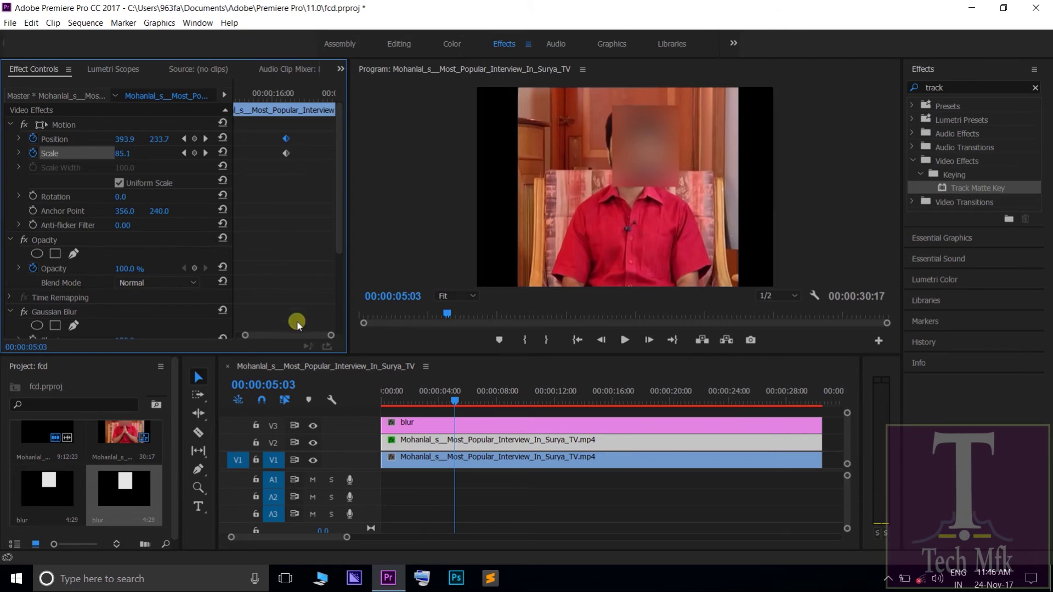
left_click_drag(290, 336, 211, 338)
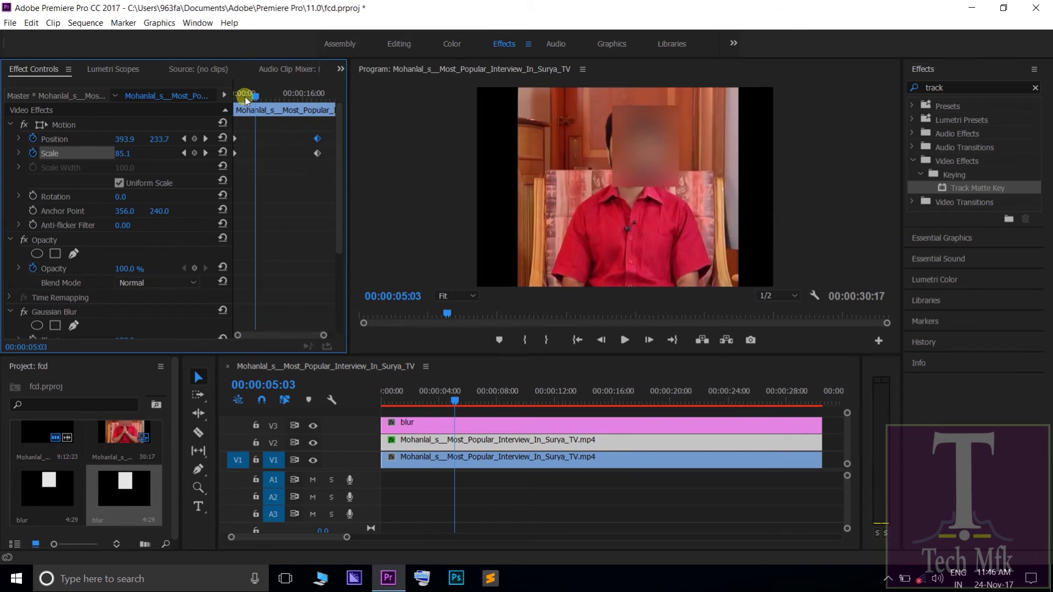
Zoom the keyframe timeline in and step to 00:00:19:13, the close-up's first frame.
left_click_drag(254, 98, 316, 97)
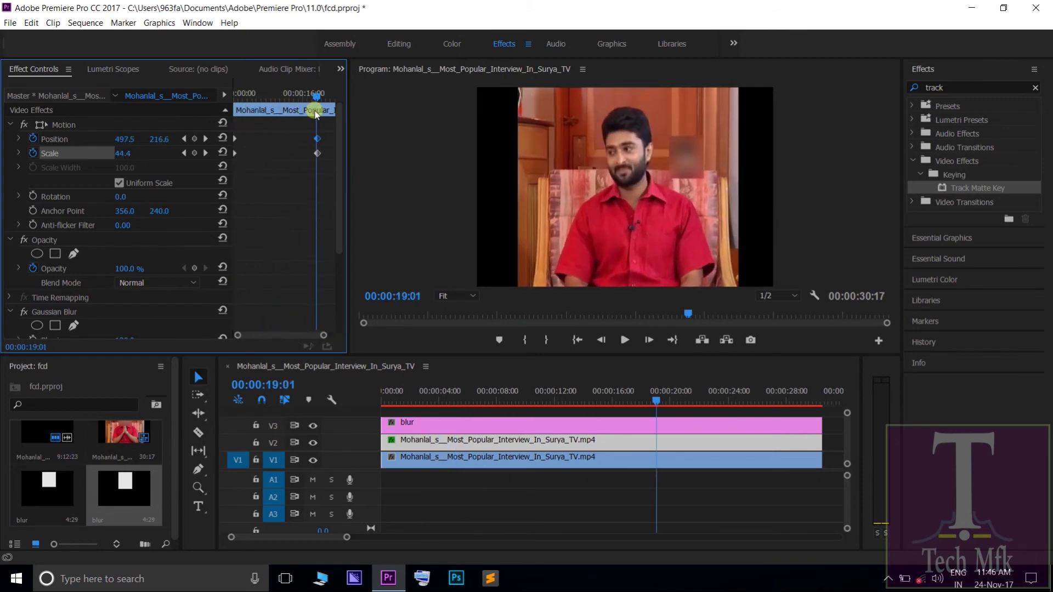
left_click_drag(331, 344, 307, 340)
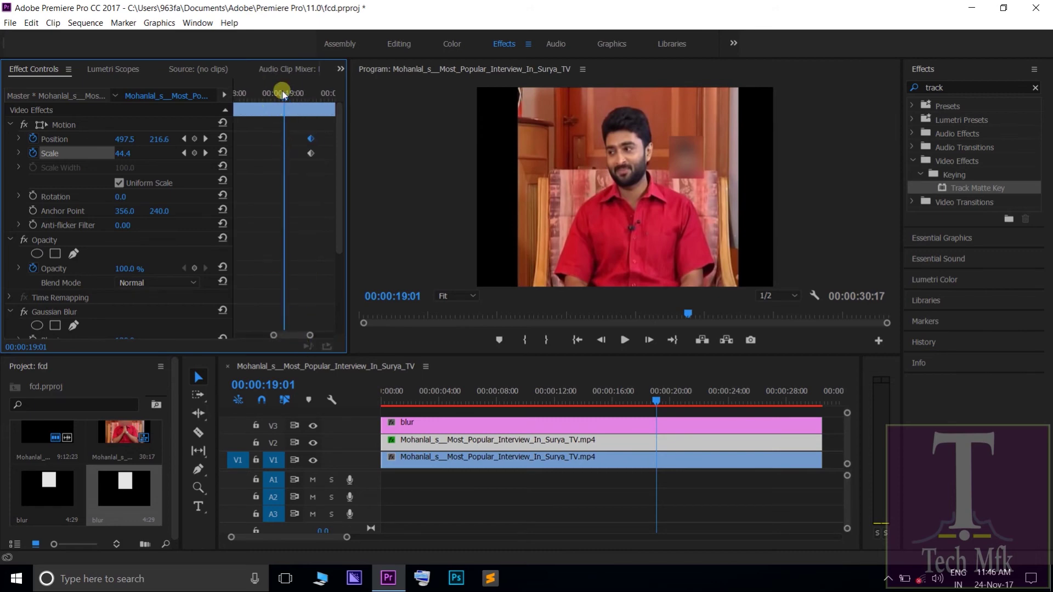
left_click_drag(288, 99, 307, 99)
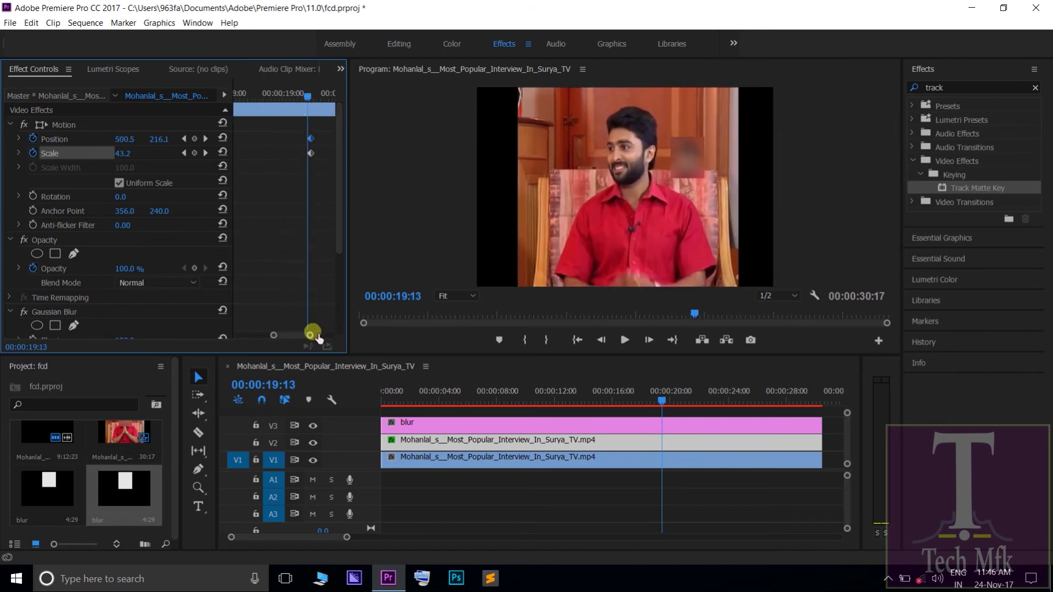
left_click_drag(316, 340, 302, 337)
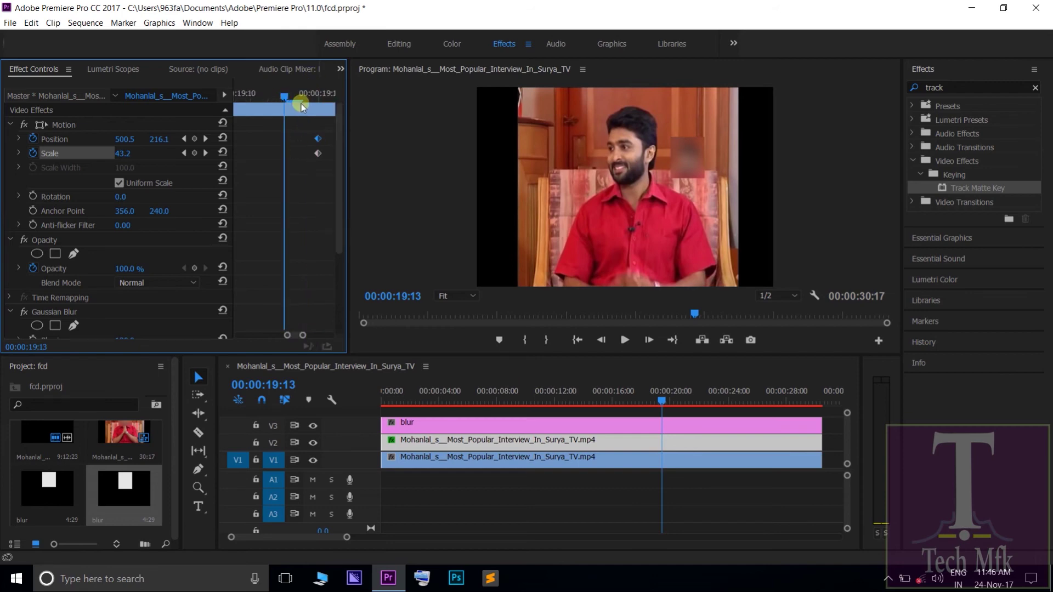
left_click_drag(284, 95, 306, 103)
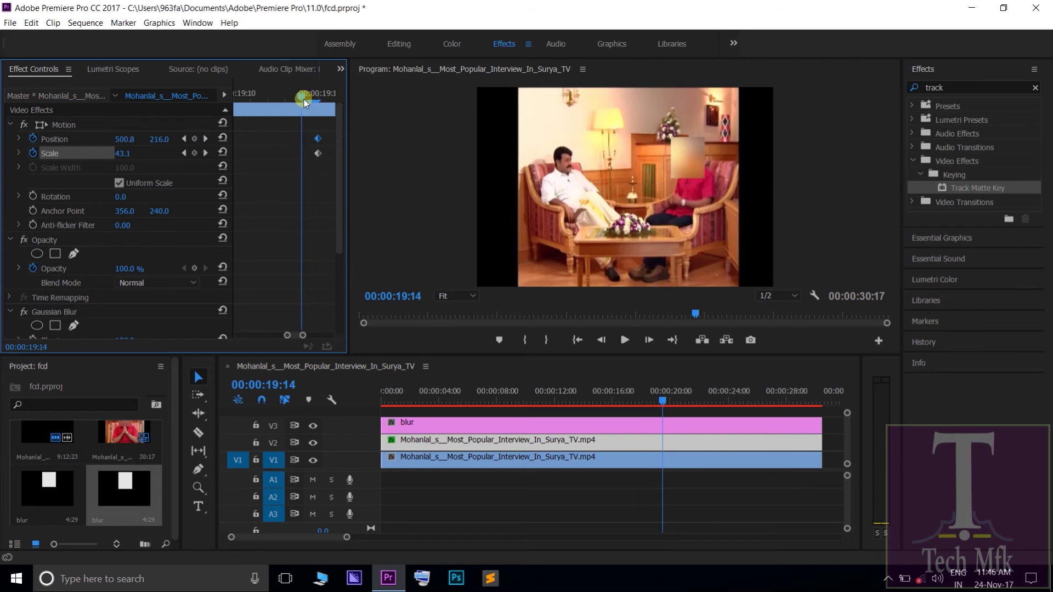
left_click_drag(296, 101, 298, 100)
left_click_drag(296, 98, 291, 98)
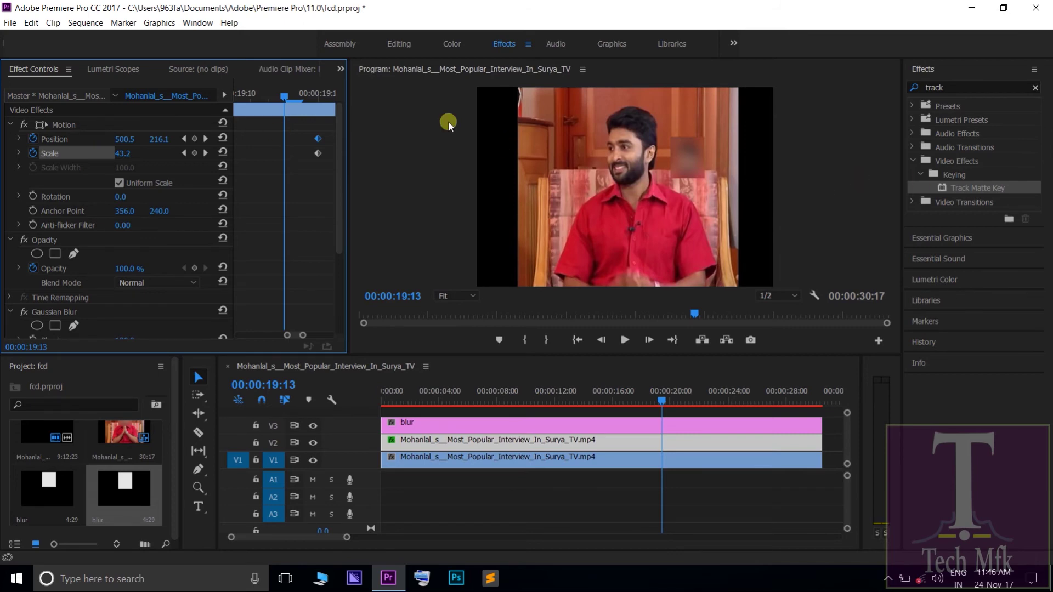
Keyframe the mask at Scale 100 and Position 388.5, 251.1 over the man's face.
left_click(195, 153)
left_click(194, 138)
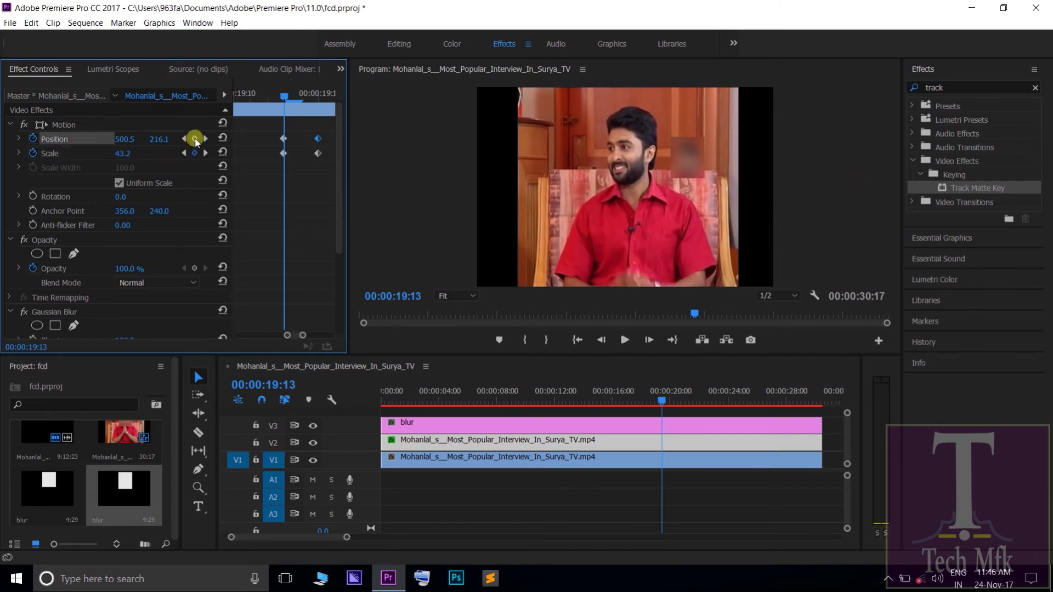
left_click(222, 152)
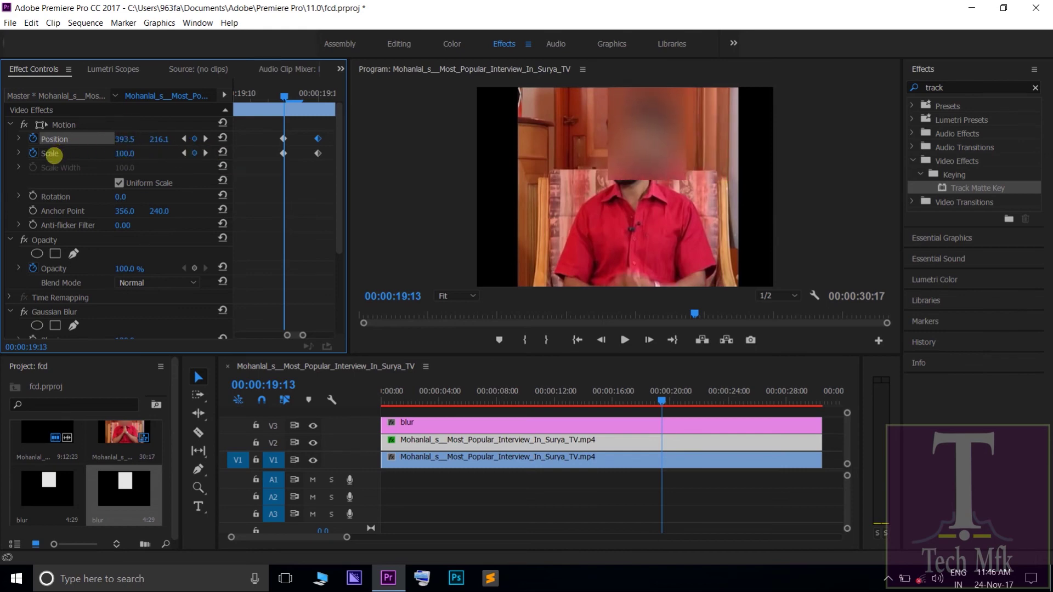
left_click_drag(117, 139, 42, 159)
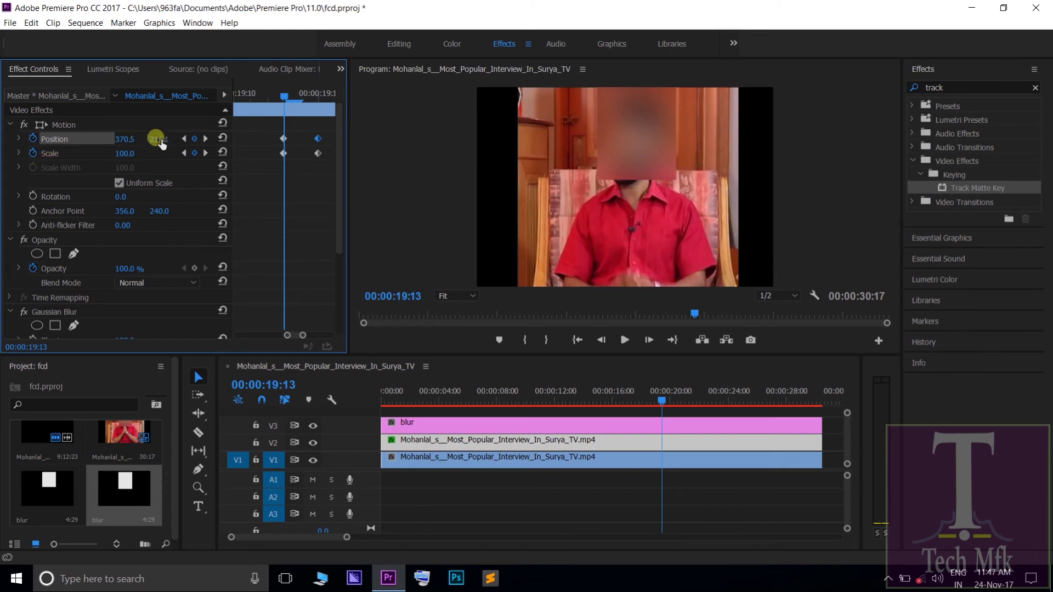
left_click_drag(158, 139, 175, 135)
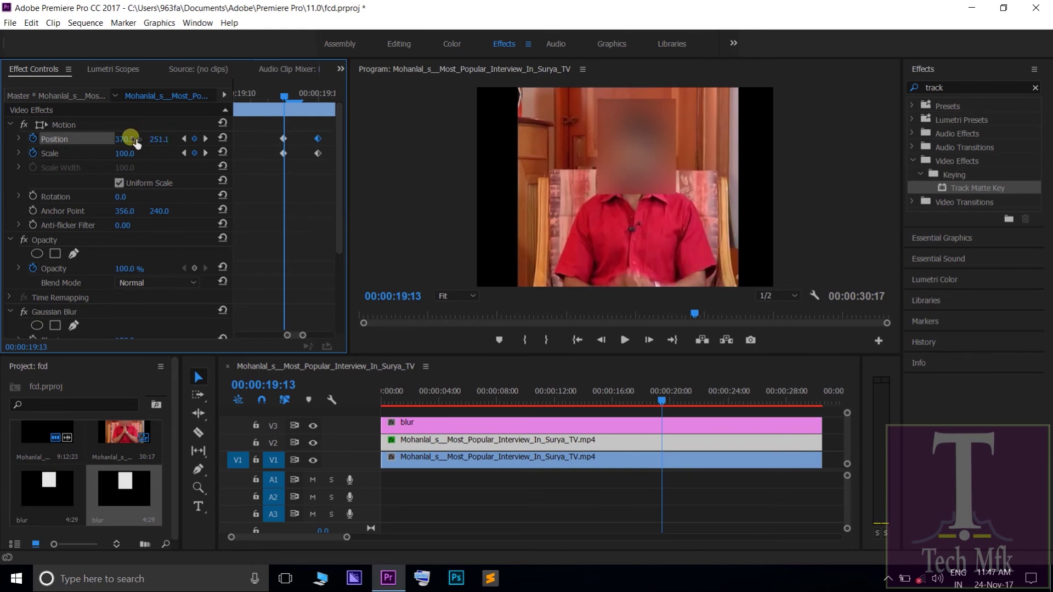
left_click_drag(138, 138, 162, 140)
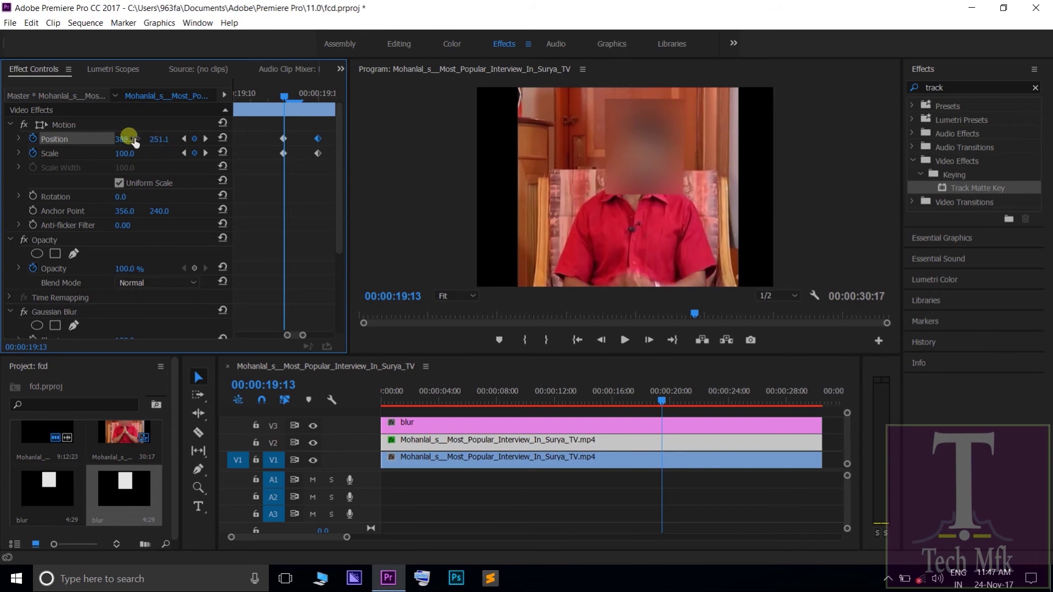
Review the blur mask across the shot change into the close-up.
left_click_drag(285, 94, 214, 101)
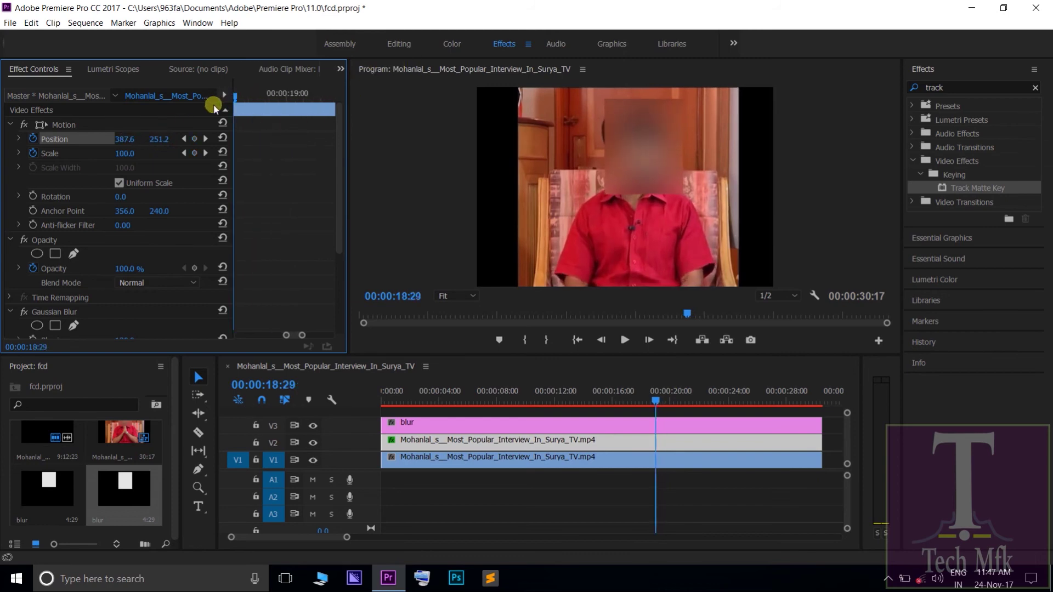
left_click_drag(301, 335, 376, 341)
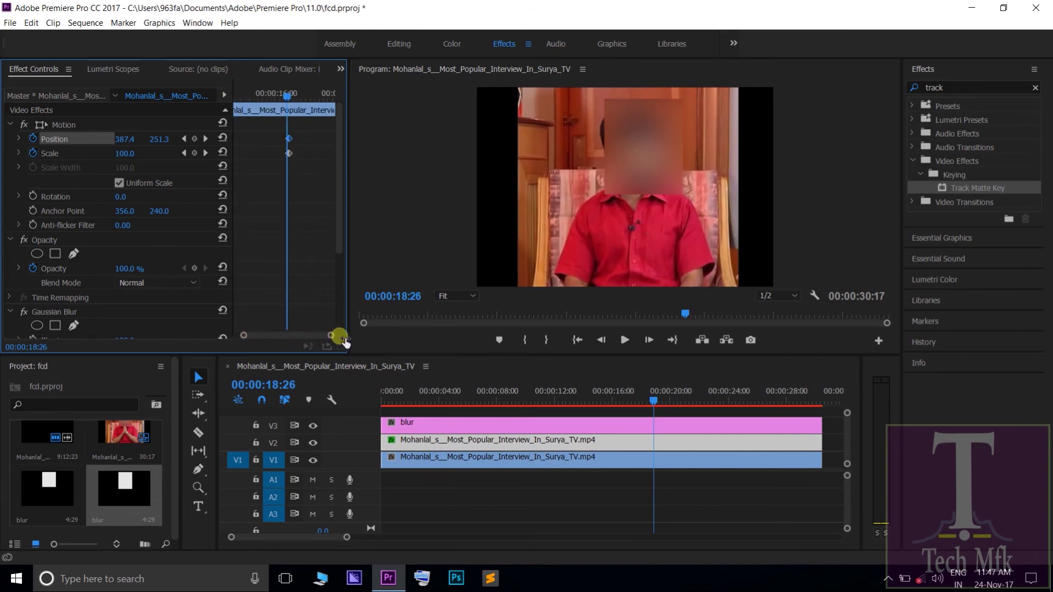
left_click_drag(292, 96, 298, 110)
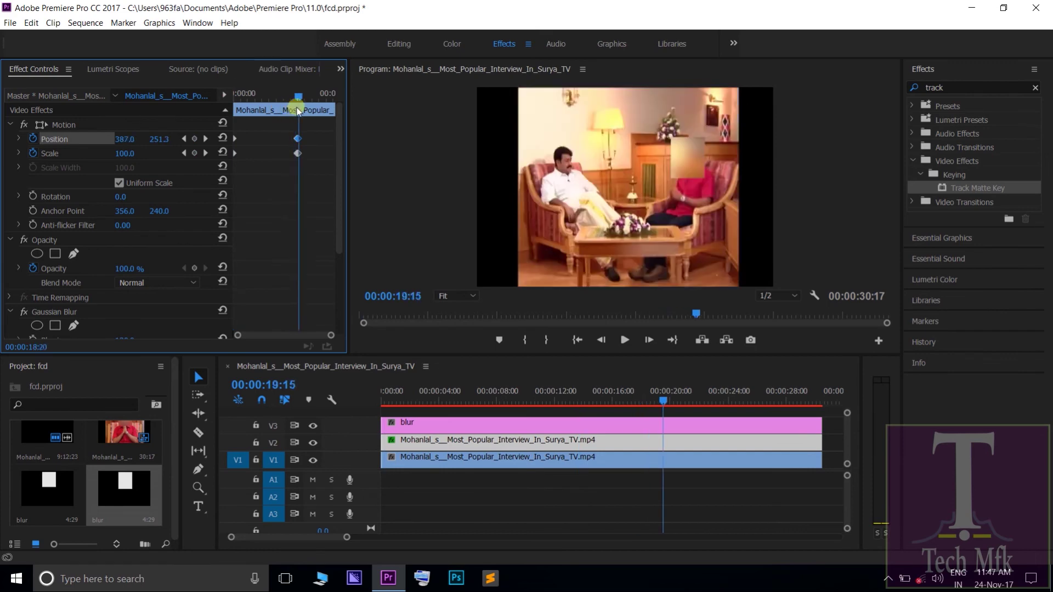
Review the mask's motion through the clip toward the final close-up.
mouse_move(298, 110)
left_mouse_down()
mouse_move(290, 118)
mouse_move(320, 120)
left_mouse_up()
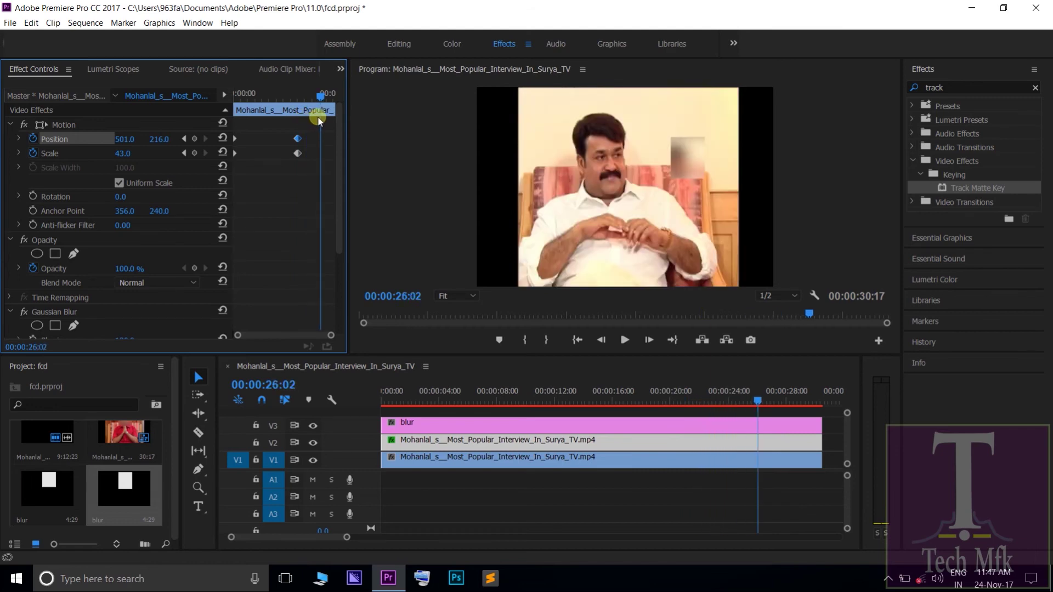
left_click_drag(320, 120, 322, 120)
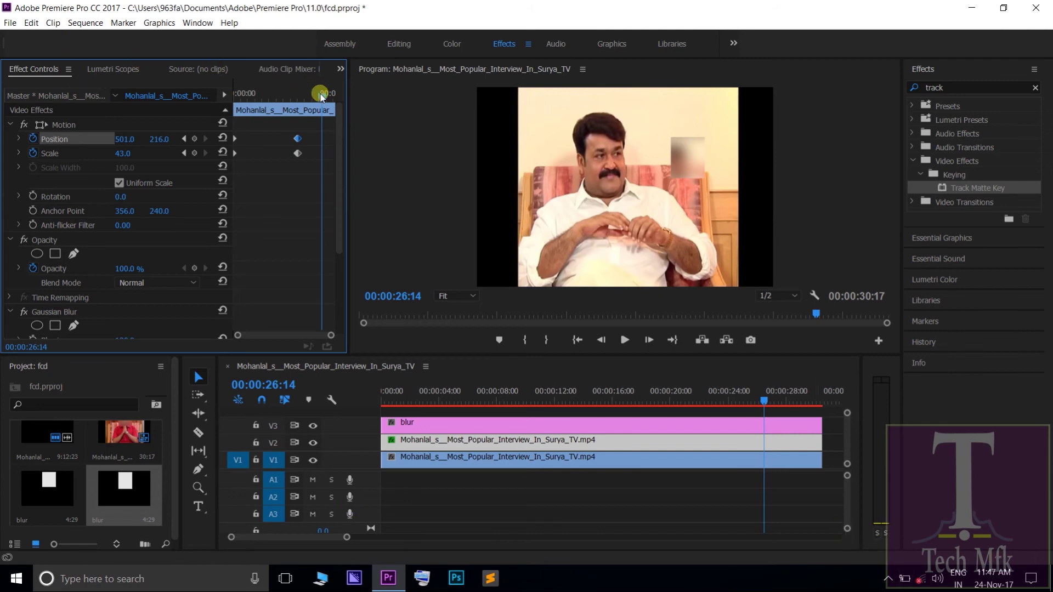
left_click_drag(321, 94, 316, 94)
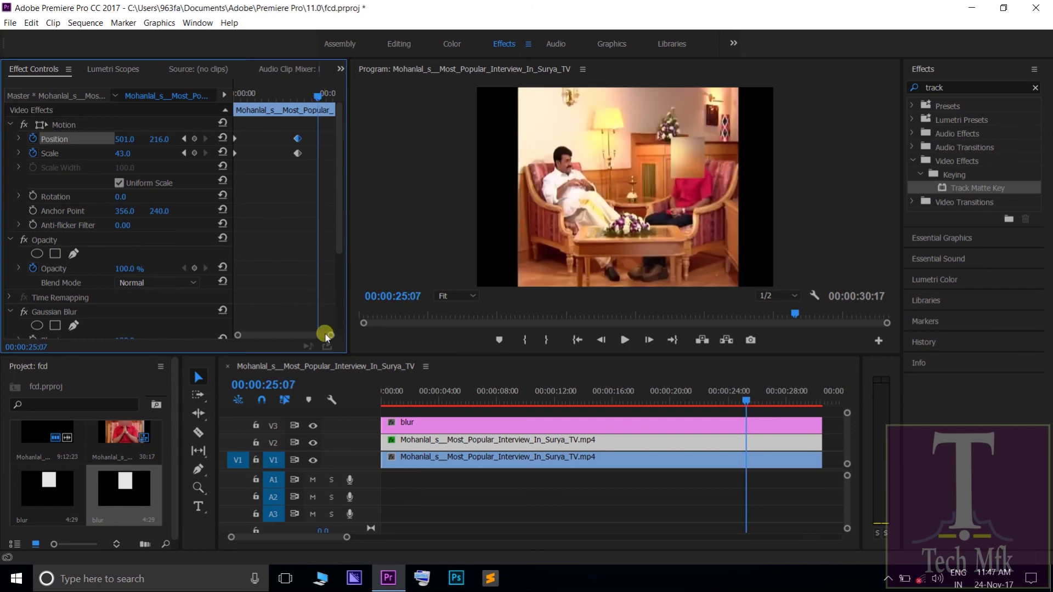
Zoom the keyframe timeline in and step frame by frame to 00:00:25:16.
left_click_drag(326, 334, 305, 337)
left_click(258, 142)
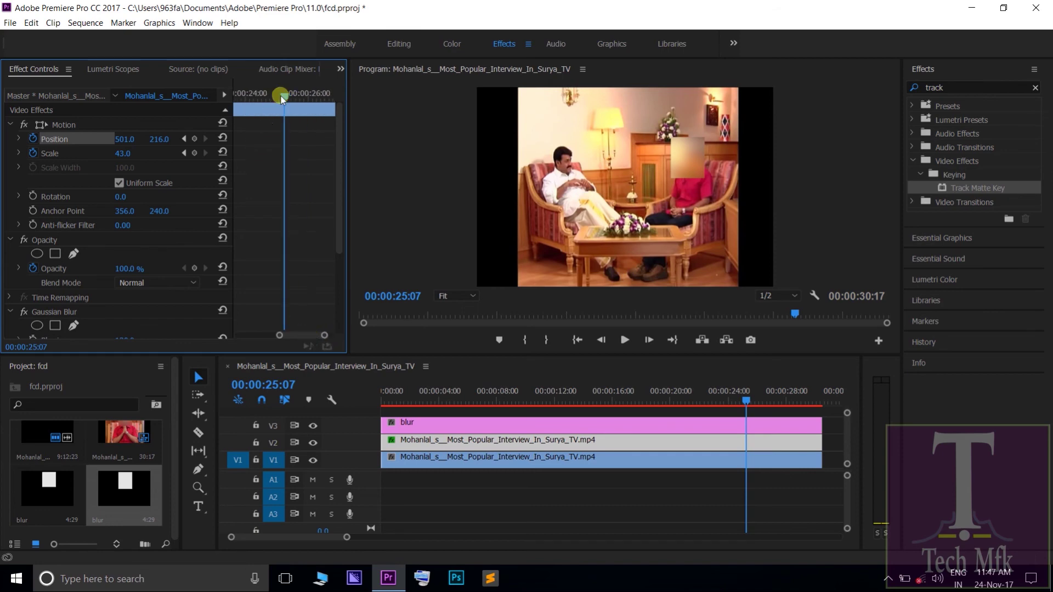
mouse_move(283, 96)
left_mouse_down()
mouse_move(270, 98)
mouse_move(290, 100)
left_mouse_up()
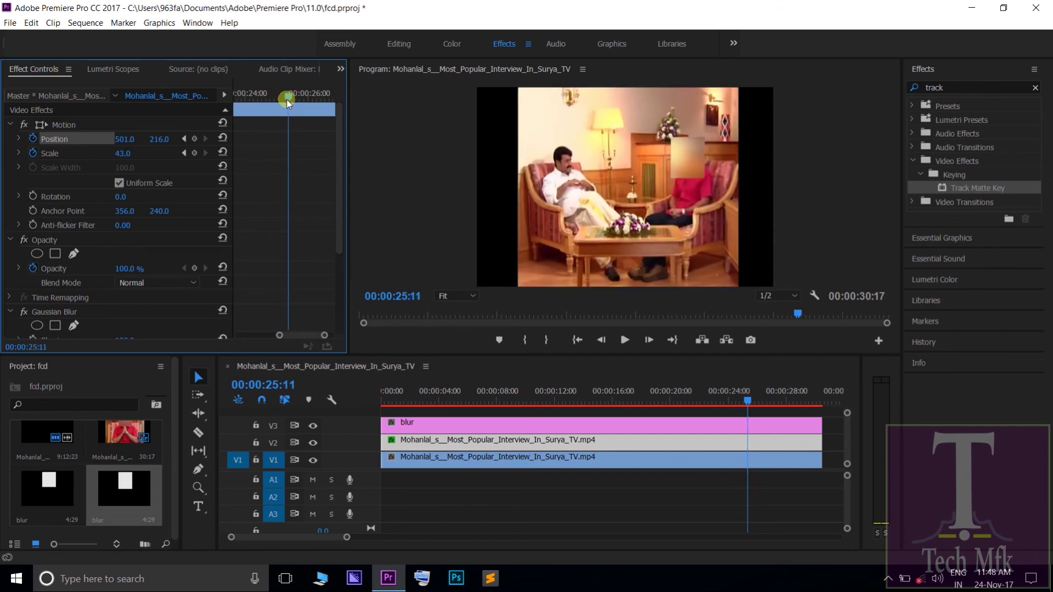
key("shift+Right")
key("shift+Right")
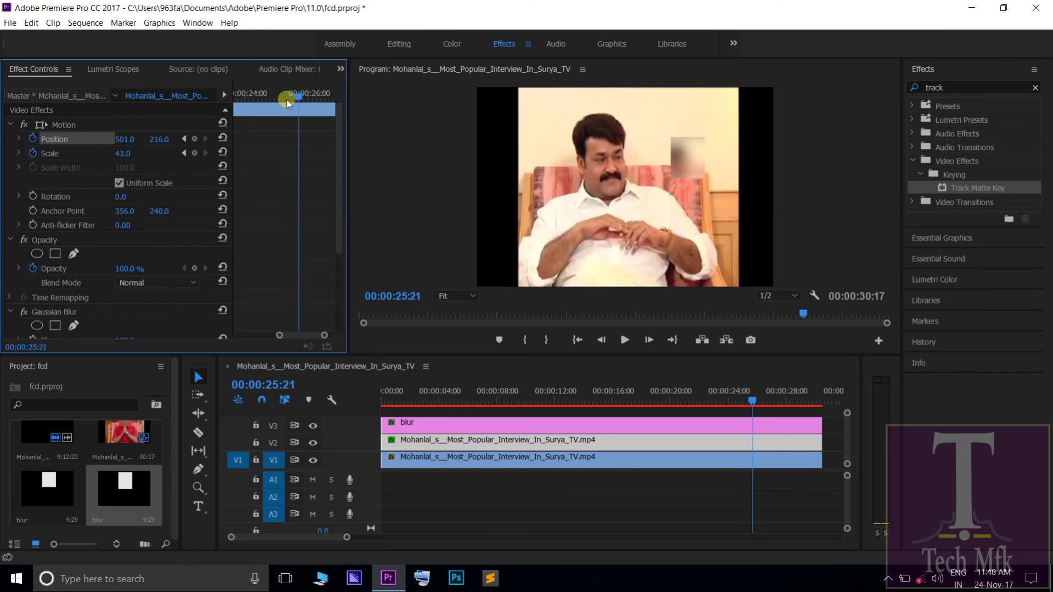
key("shift+Left")
key("shift+Left")
key("shift+Right")
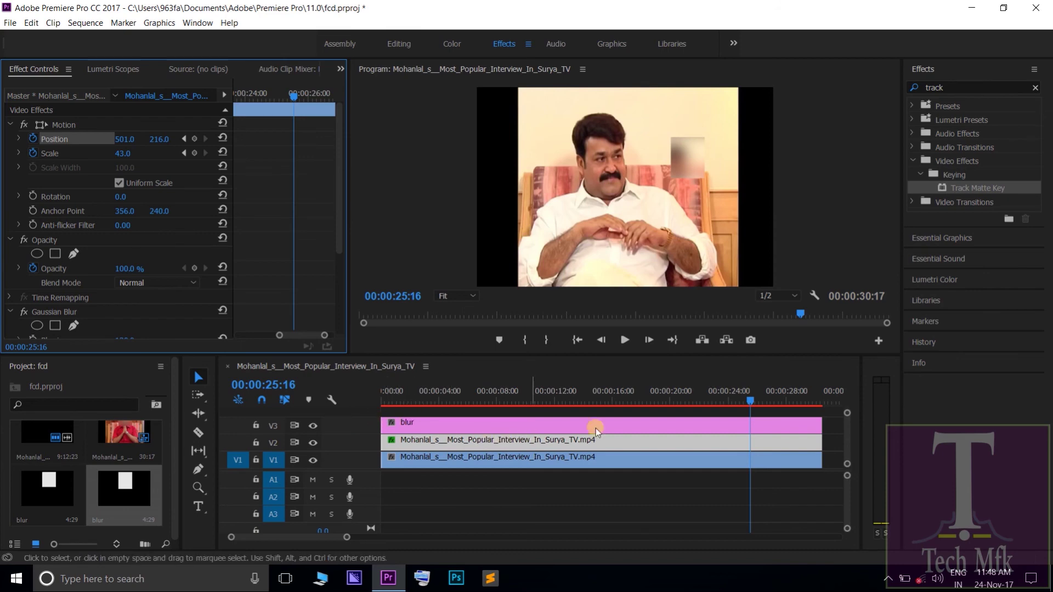
Razor-cut the duplicate interview clip and the blur clip at 00:00:25:16.
left_click(199, 432)
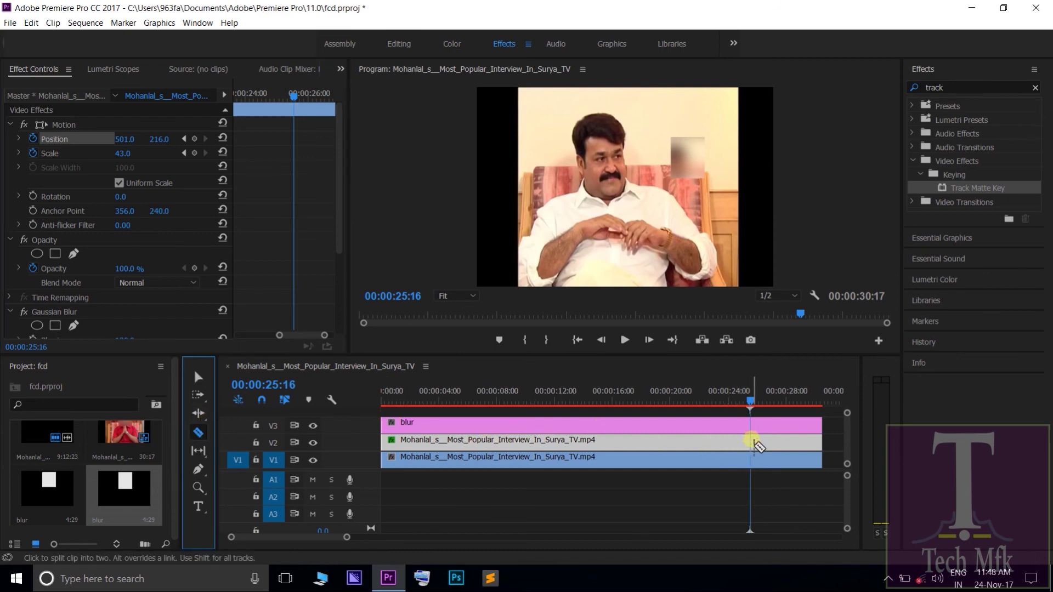
left_click(751, 442)
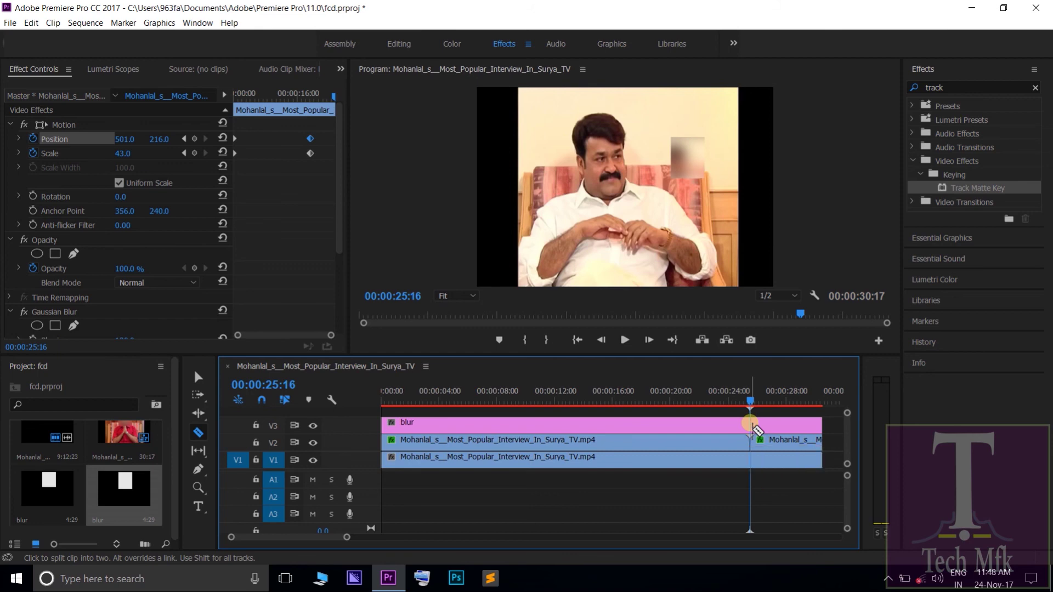
left_click(751, 427)
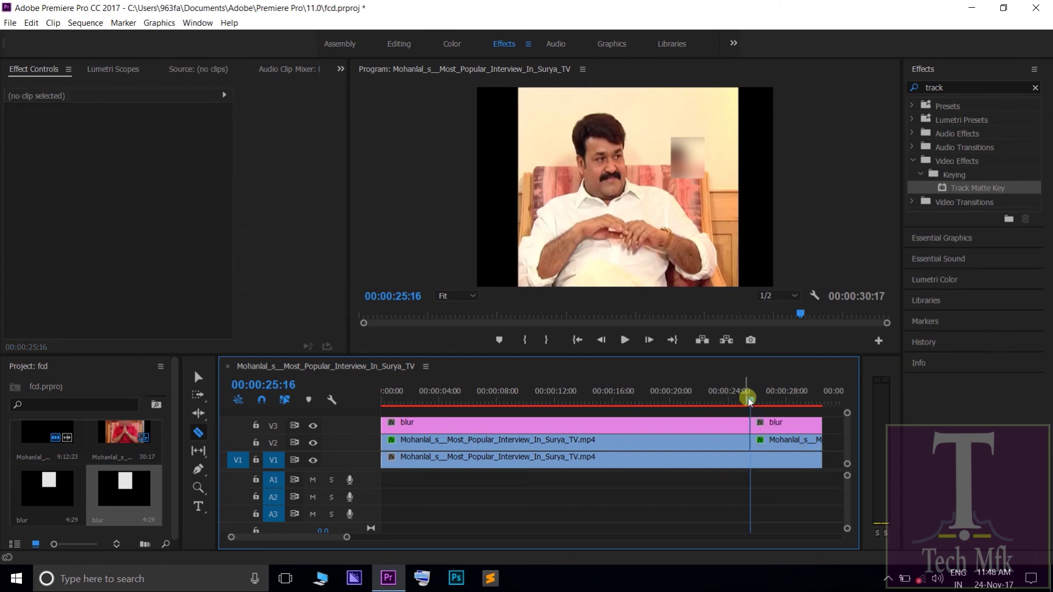
left_click_drag(751, 402, 816, 404)
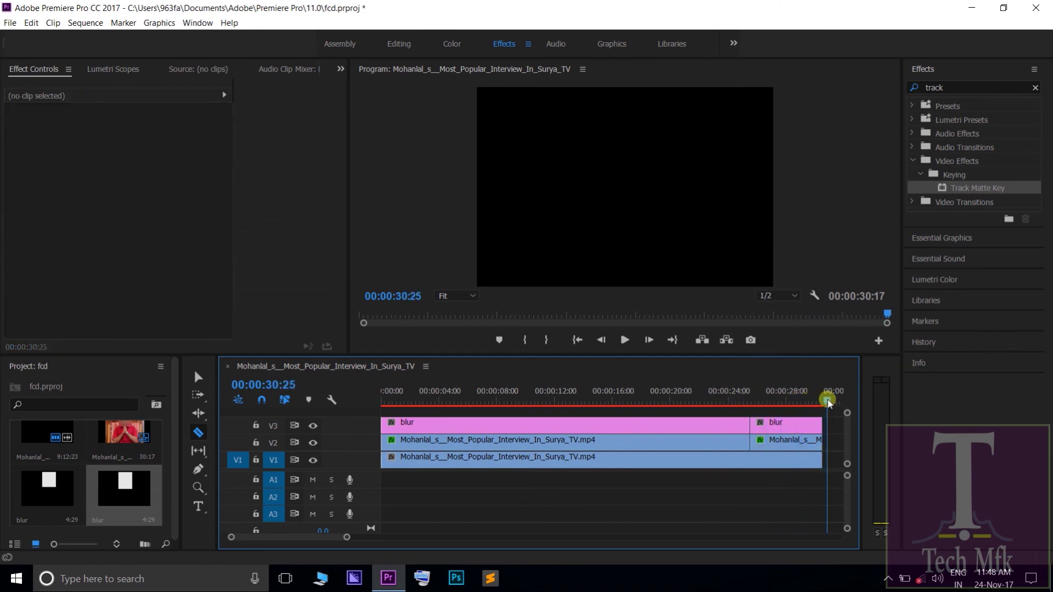
mouse_move(815, 404)
left_mouse_down()
mouse_move(777, 409)
mouse_move(810, 414)
left_mouse_up()
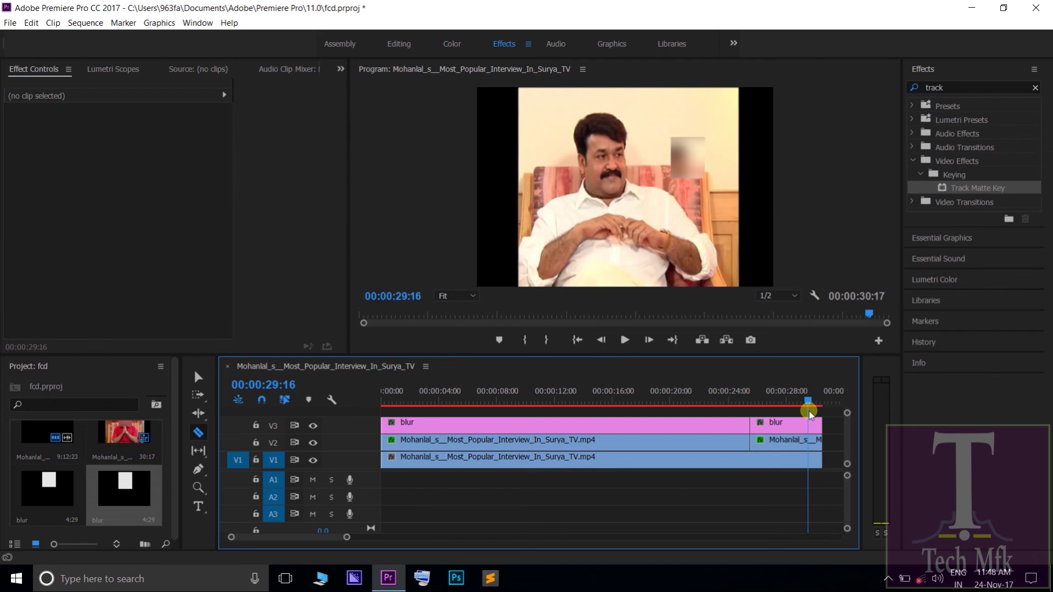
left_click_drag(811, 415, 825, 416)
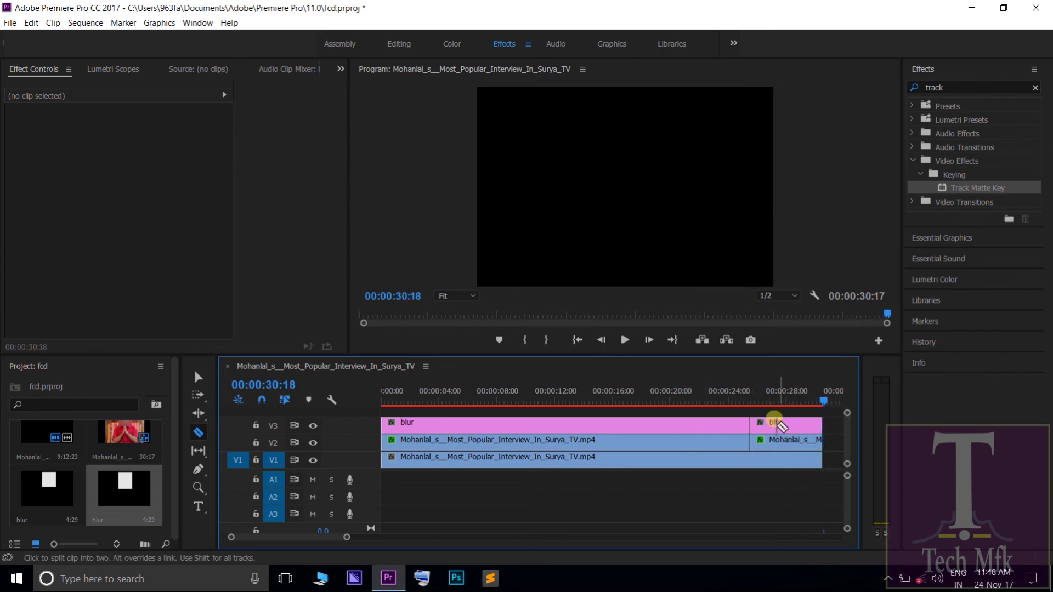
Delete the trailing blur piece and the trailing duplicate interview piece after the cut.
left_click(198, 377)
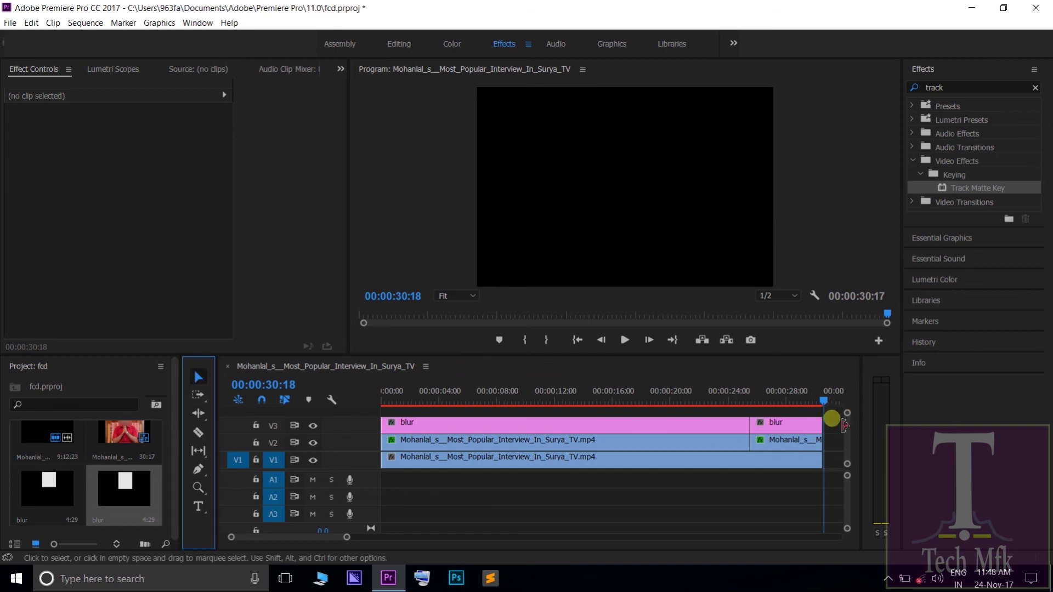
left_click(785, 425)
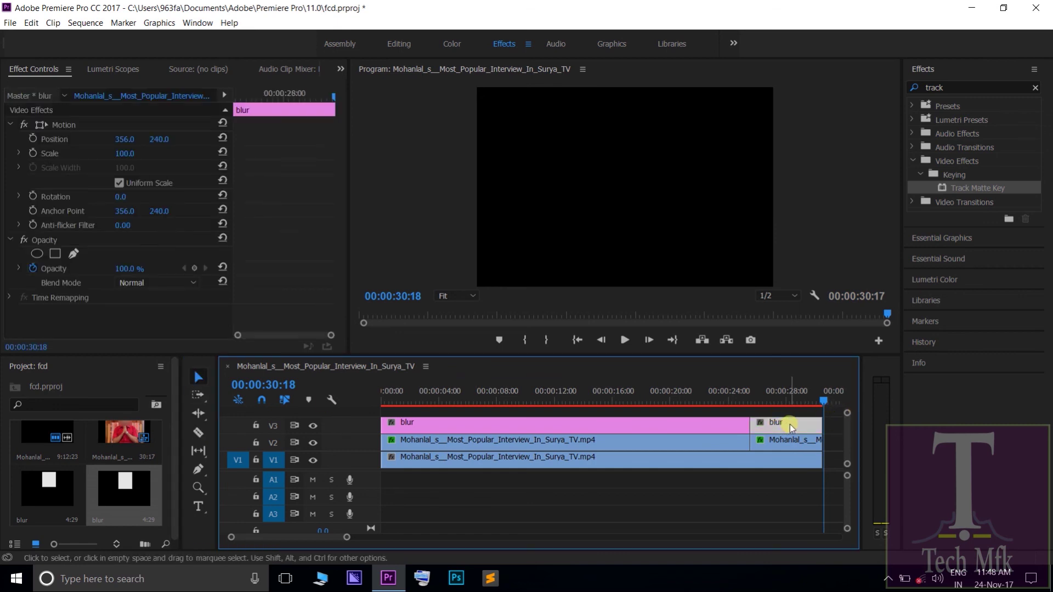
key("Delete")
left_click(806, 446)
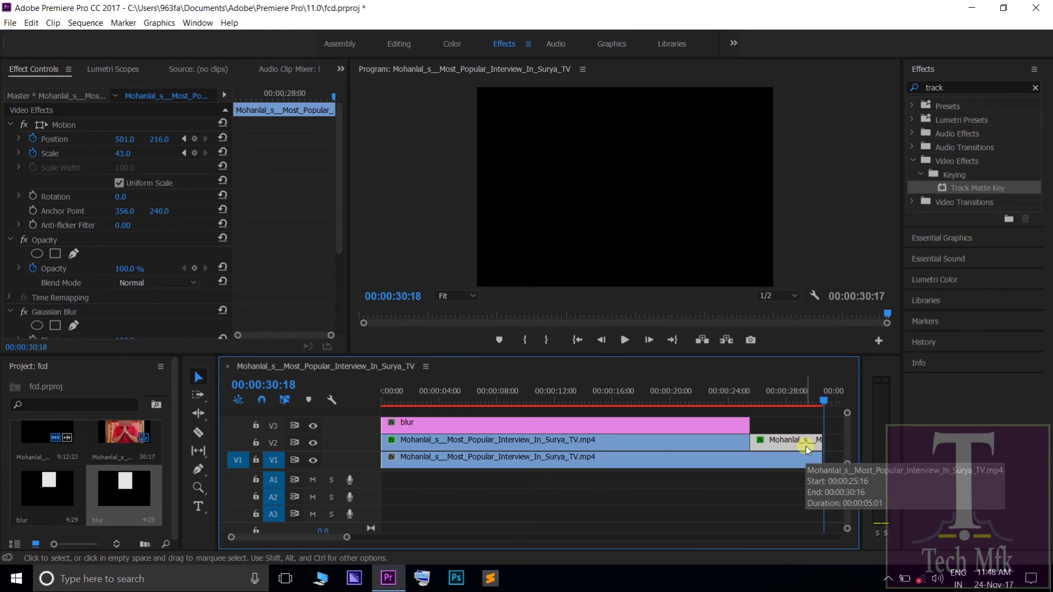
key("Delete")
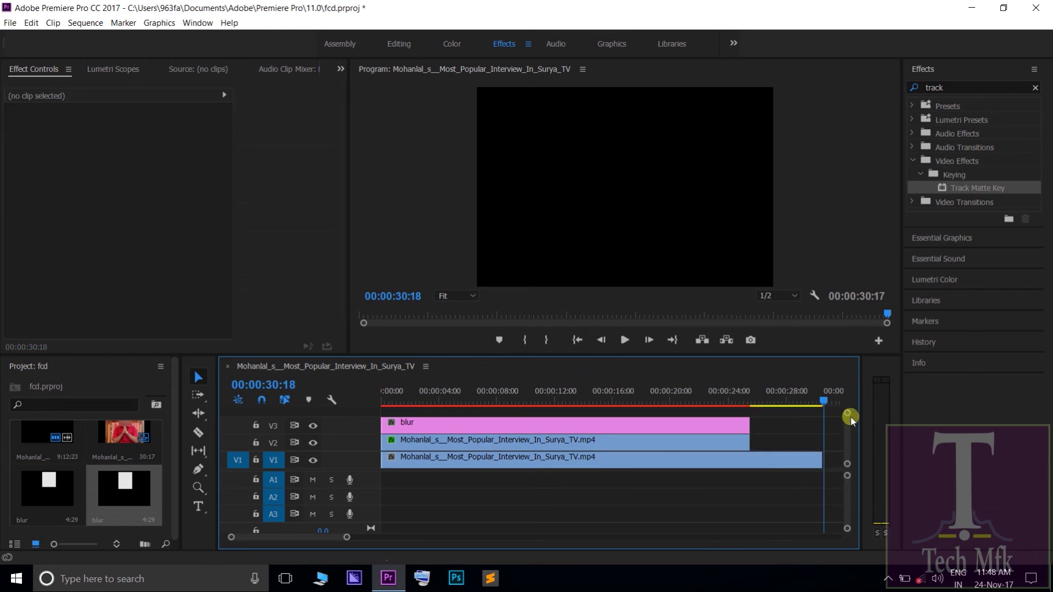
left_click_drag(818, 405, 688, 409)
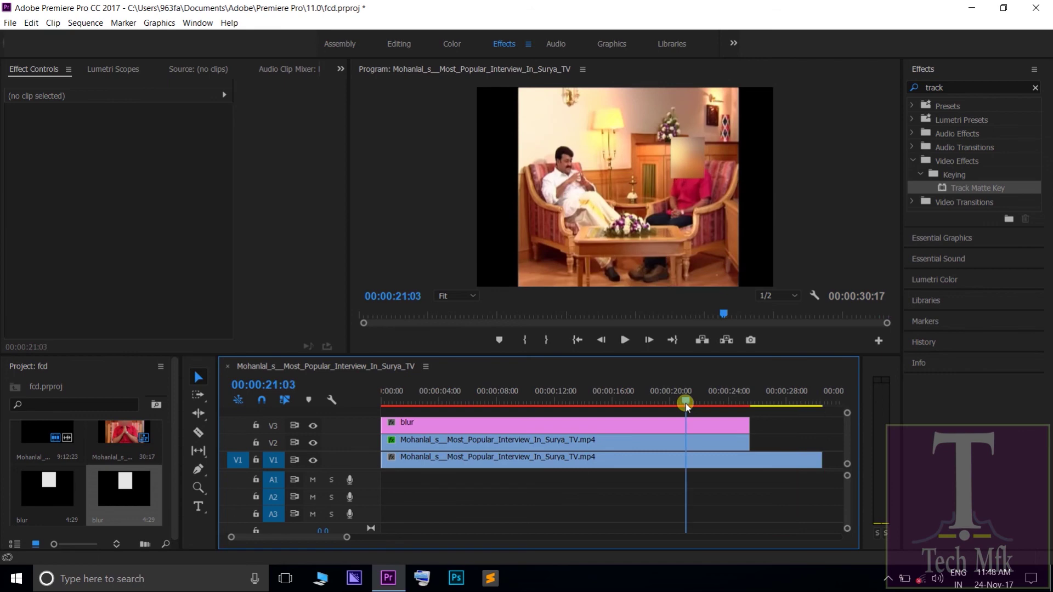
key("space")
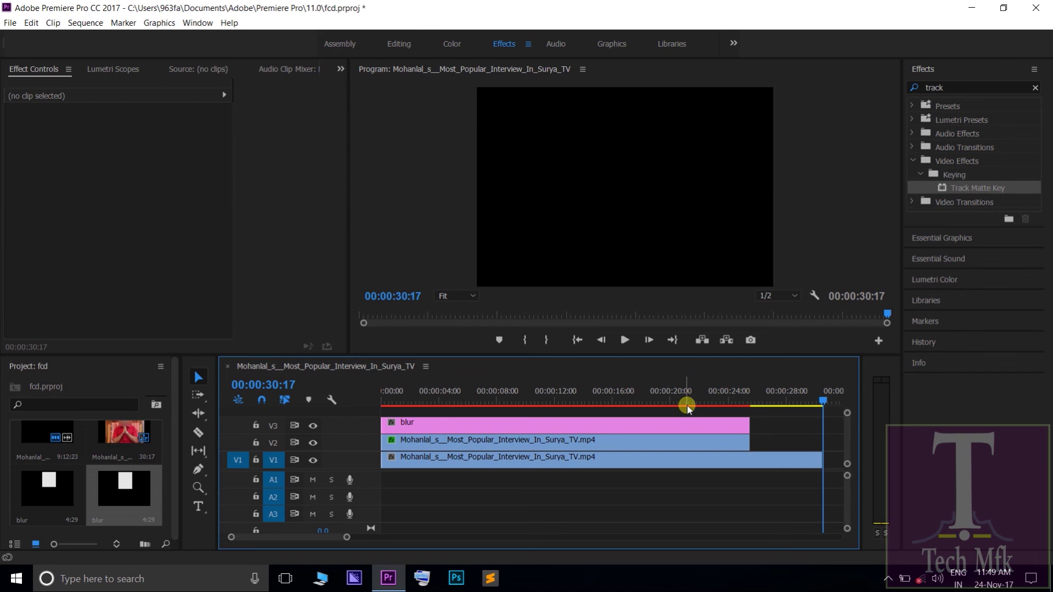
left_click(887, 579)
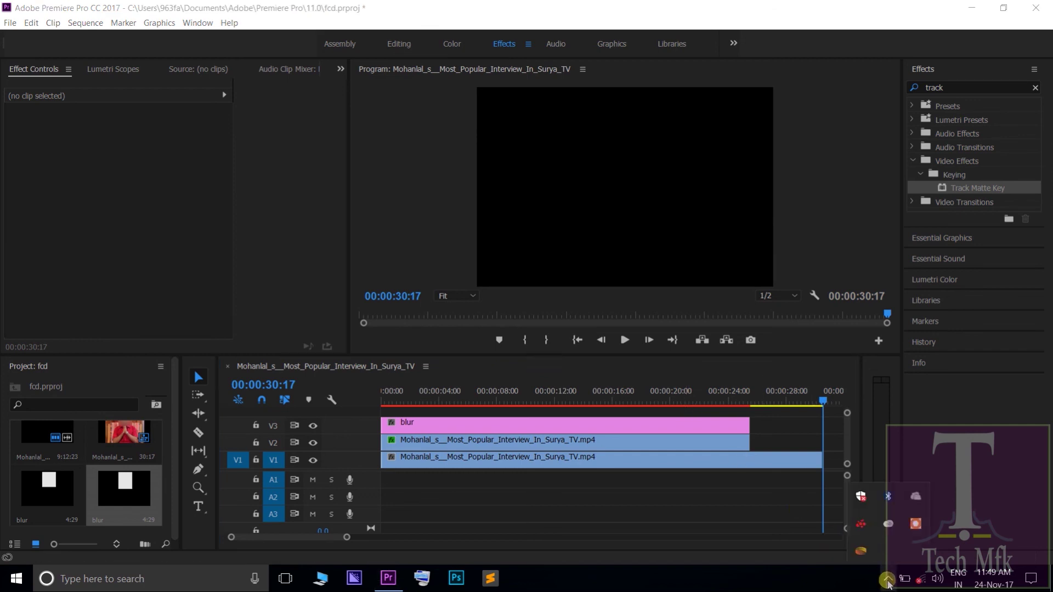
left_click(912, 577)
left_click(921, 524)
left_click(860, 562)
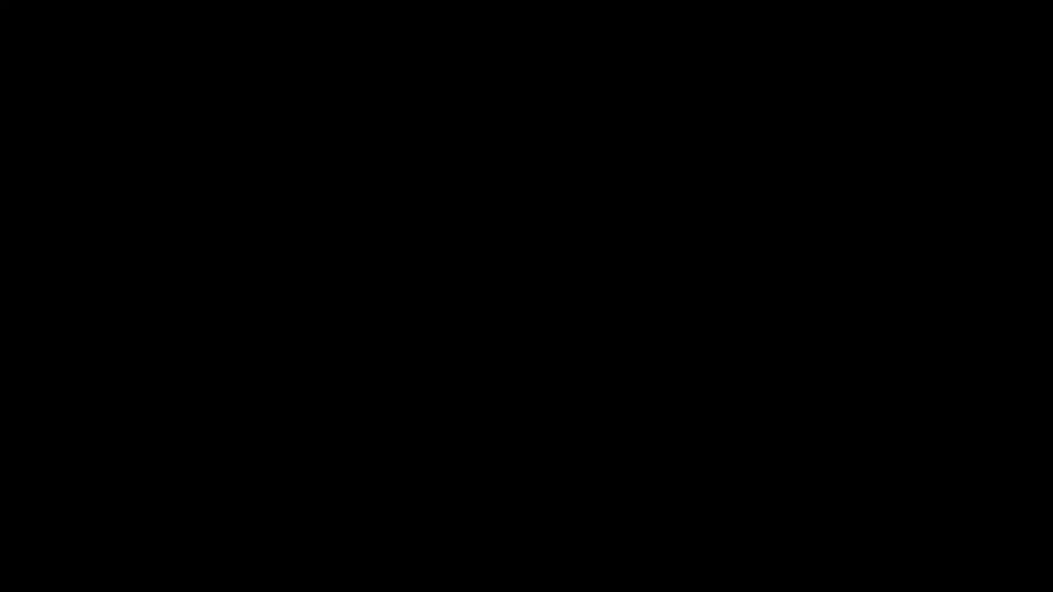